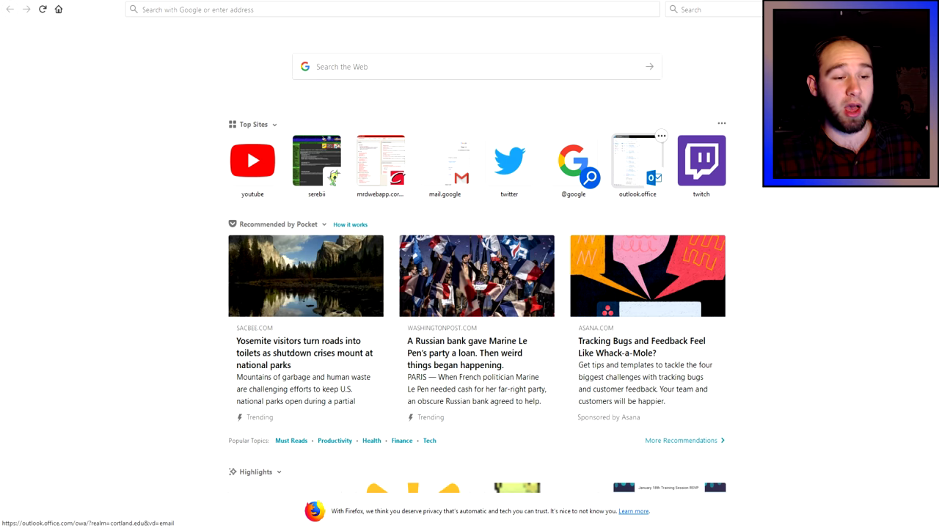
Search Google for 'pkhex' and open the Project Pokémon PKHeX result.
click(418, 15)
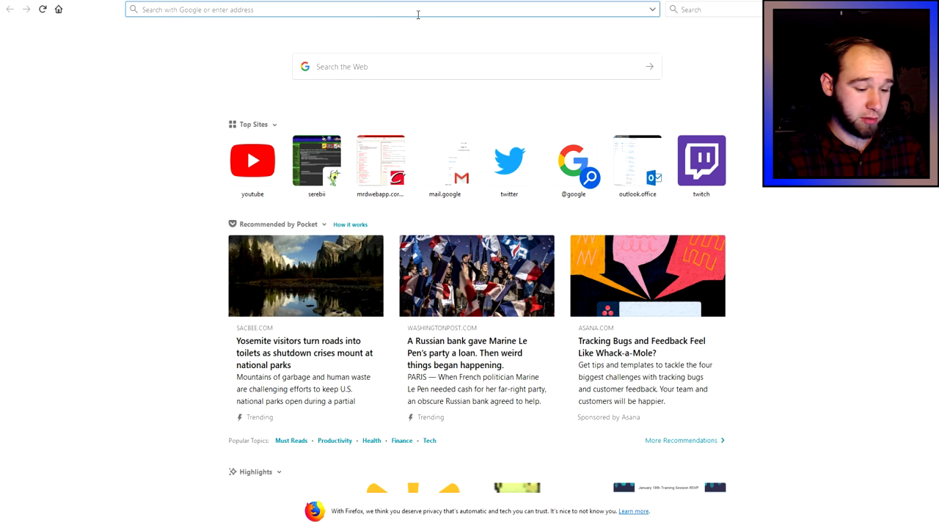
text(pkhex)
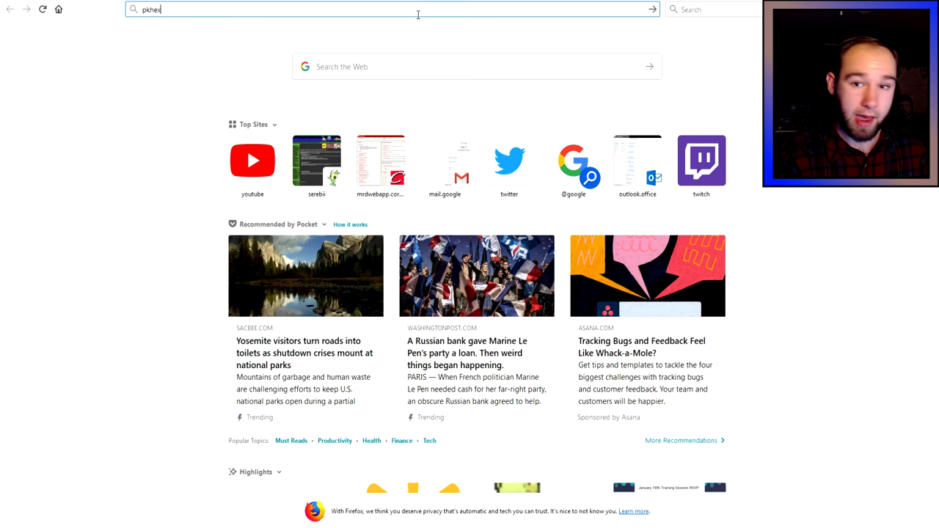
key(Return)
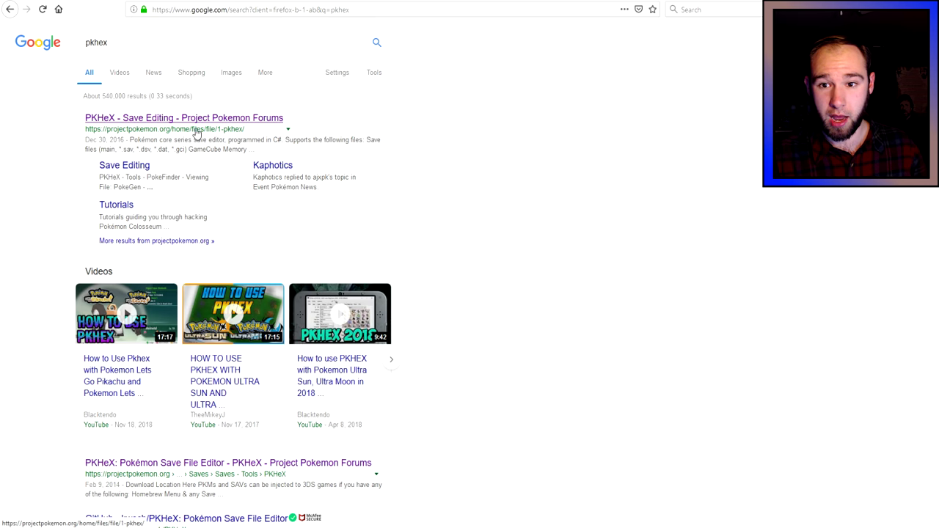
click(156, 128)
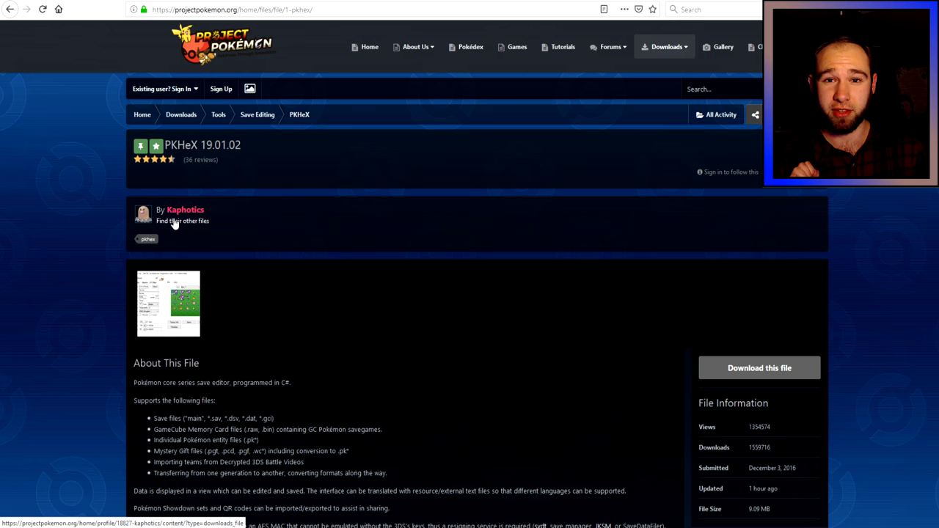
Download PKHeX (190102).zip from the Project Pokémon page.
scroll(330, 313, down, 2)
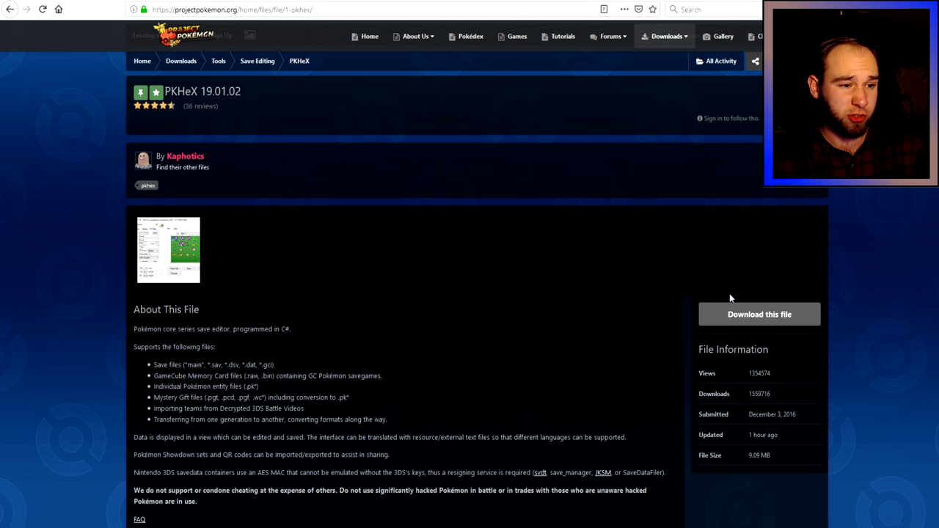
click(772, 316)
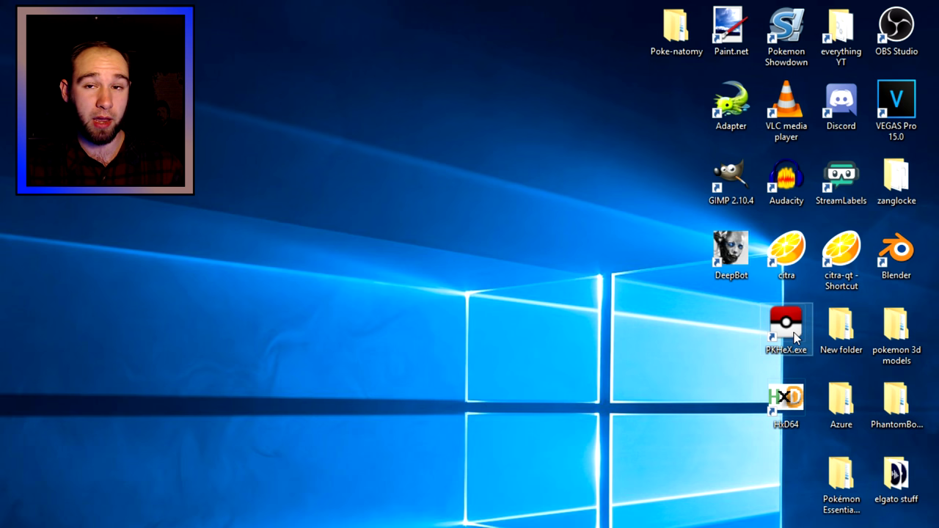
click(836, 44)
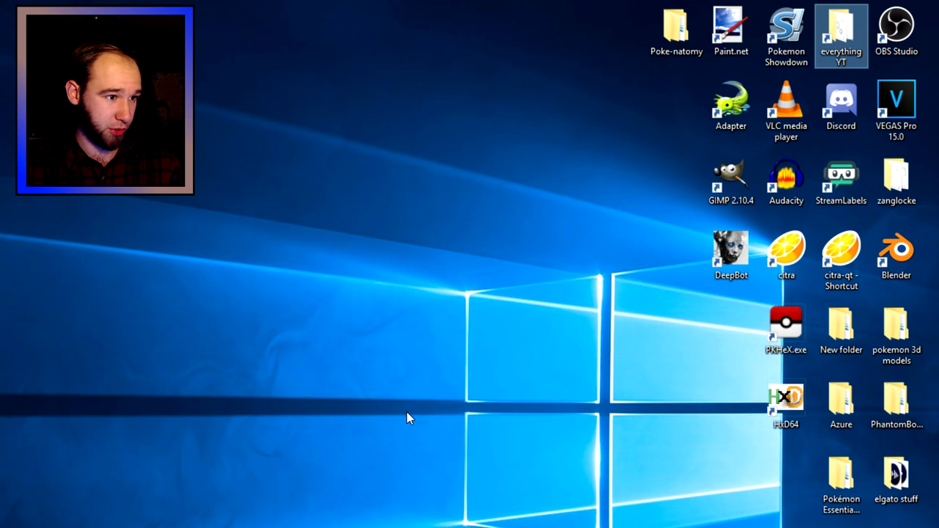
double_click(842, 37)
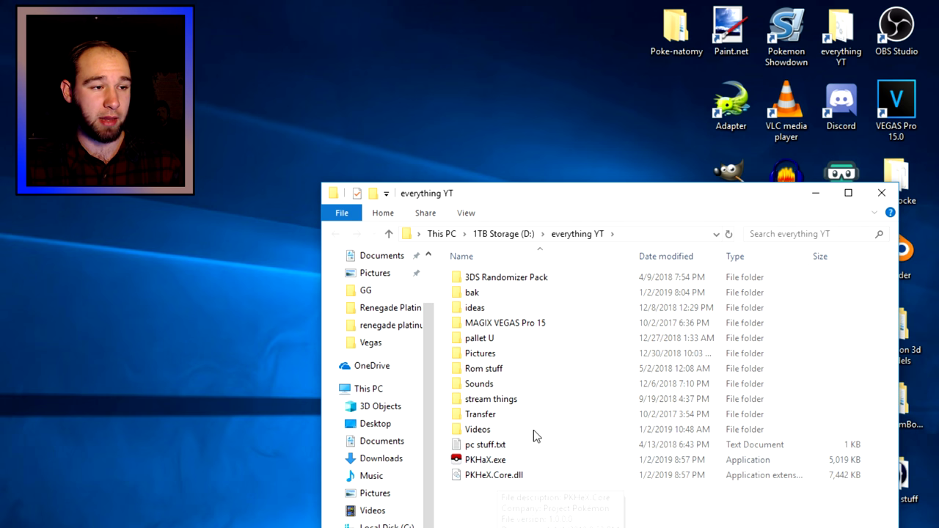
drag(657, 194, 683, 425)
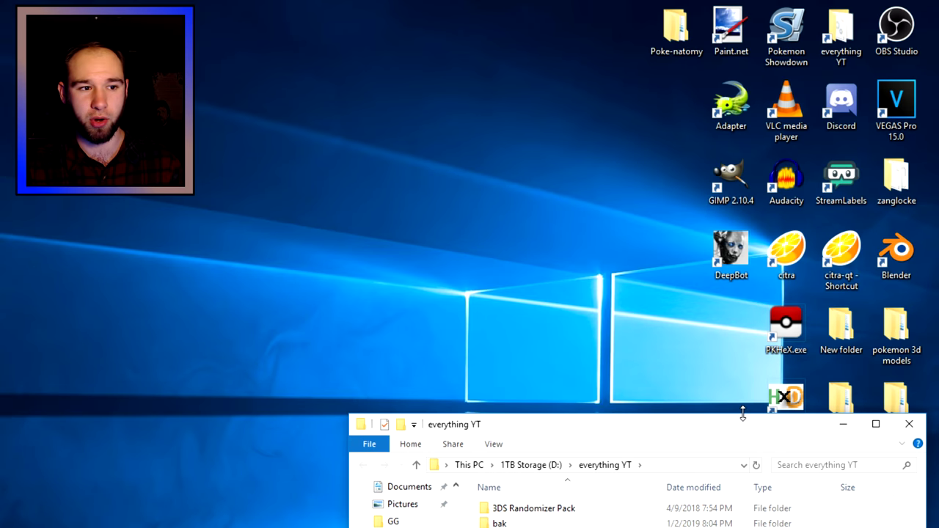
drag(740, 428, 682, 141)
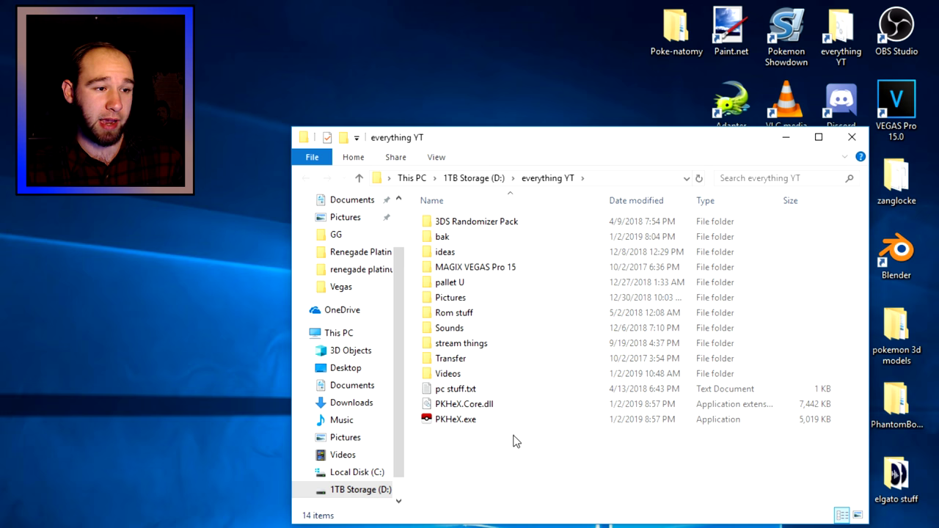
drag(692, 142, 483, 276)
click(642, 281)
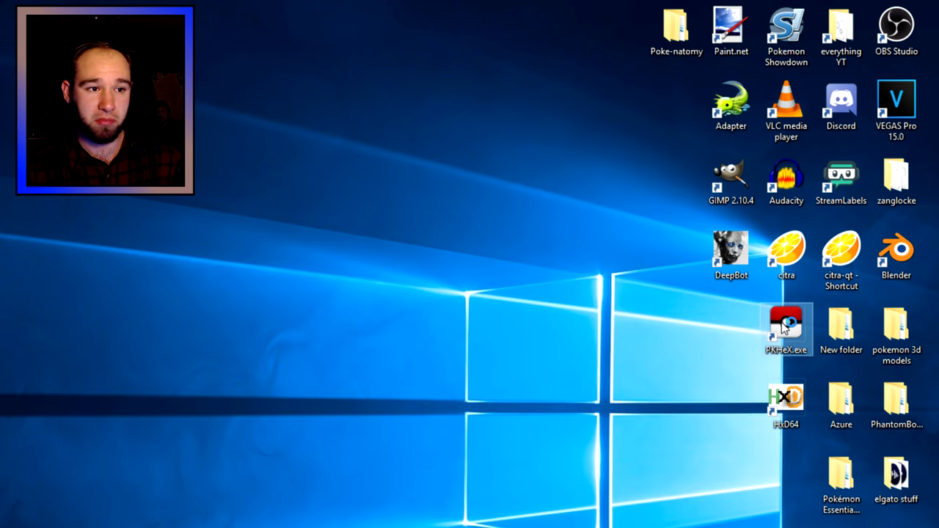
Launch PKHeX from the desktop, move its window aside, and bring up the rMoon8_Edited options in Citra.
double_click(784, 328)
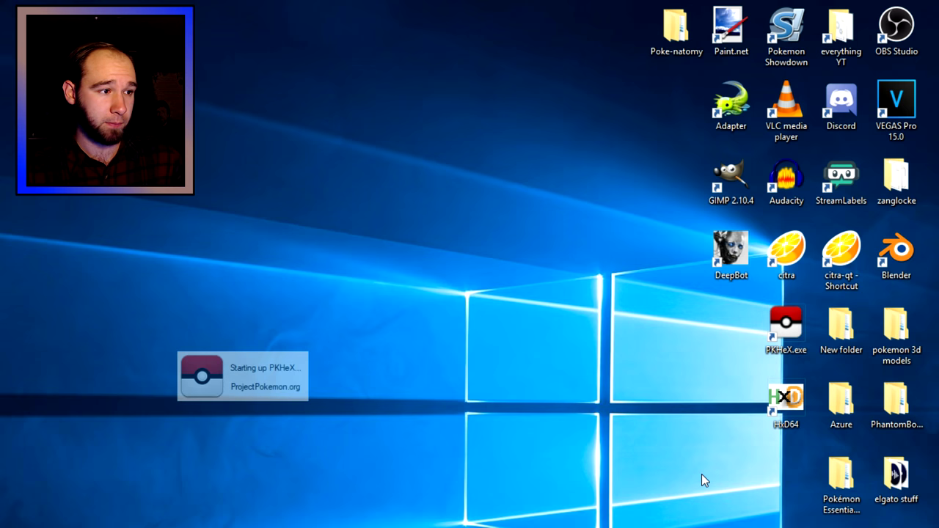
drag(306, 244, 464, 180)
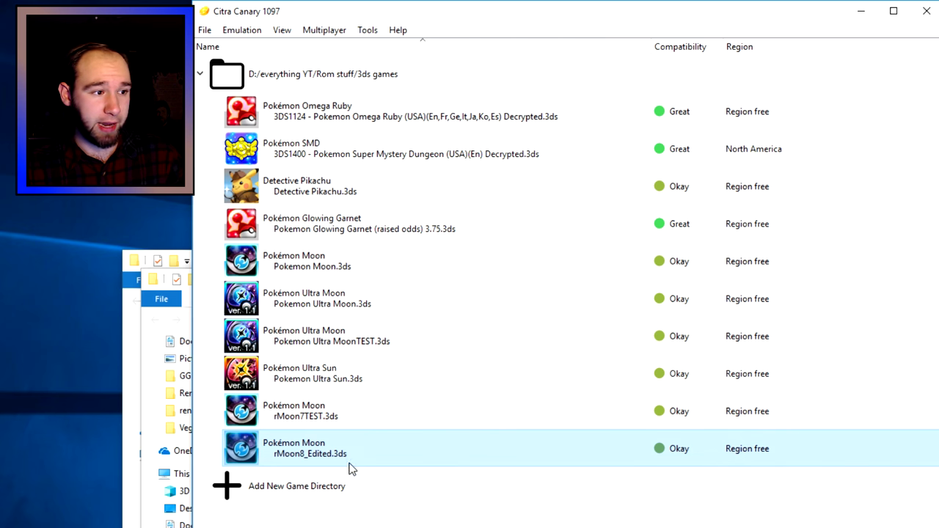
right_click(360, 446)
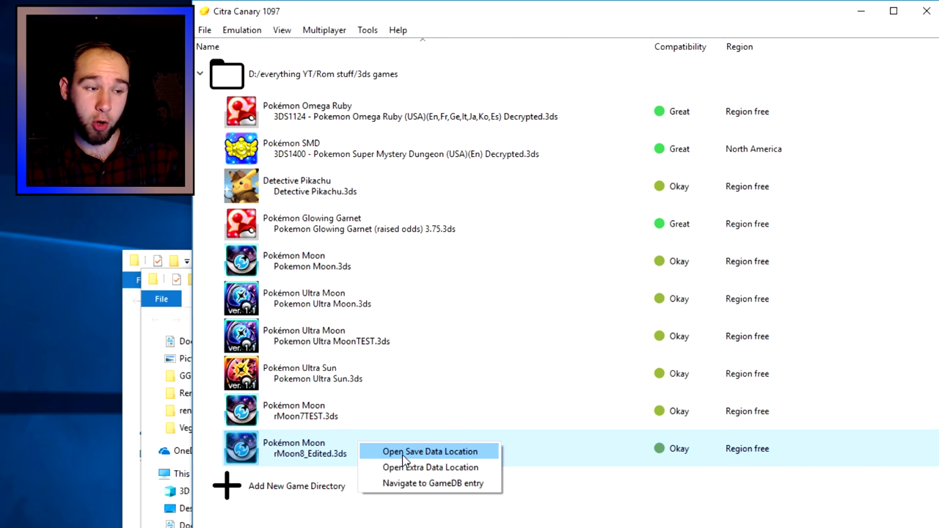
Open rMoon8_Edited's save data folder and load its 'main' save into PKHeX.
click(407, 453)
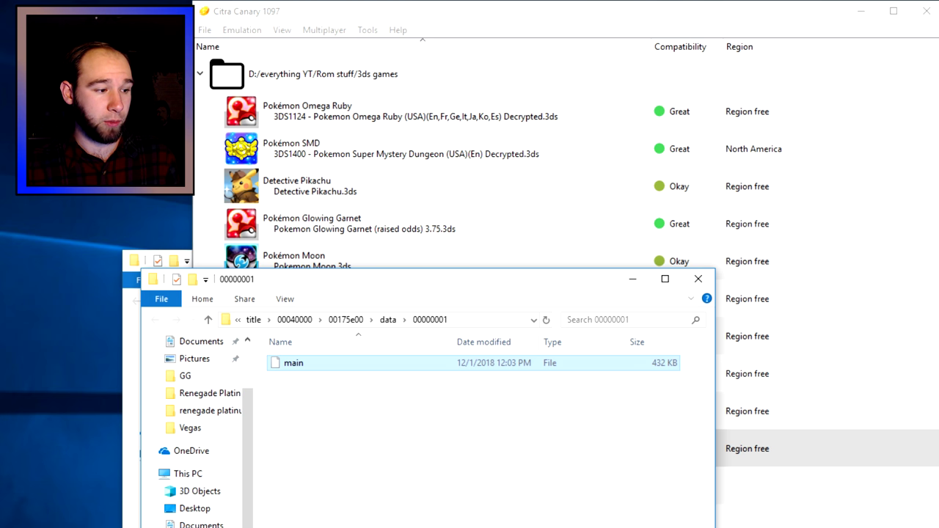
drag(374, 367, 634, 208)
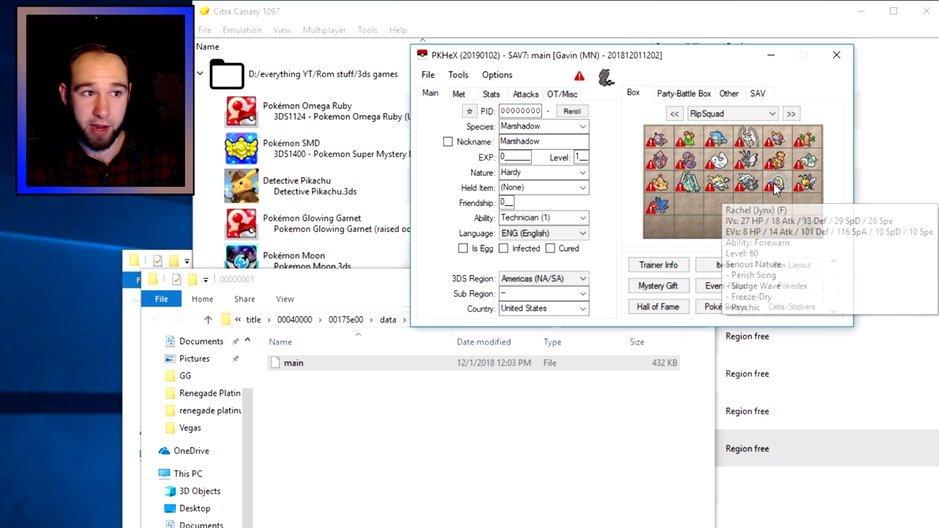
Browse the storage boxes and switch the view to Box 1.
click(791, 113)
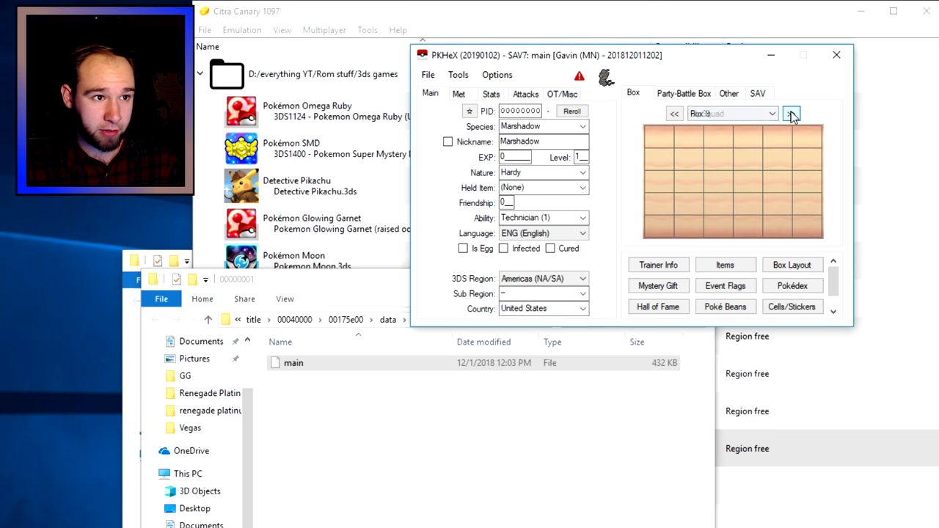
click(674, 113)
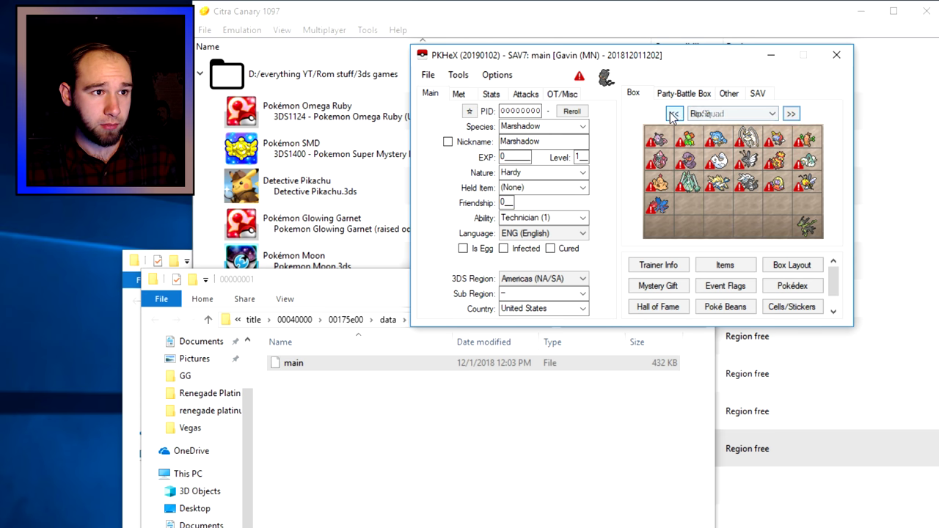
click(773, 114)
scroll(738, 183, up, 2)
click(730, 127)
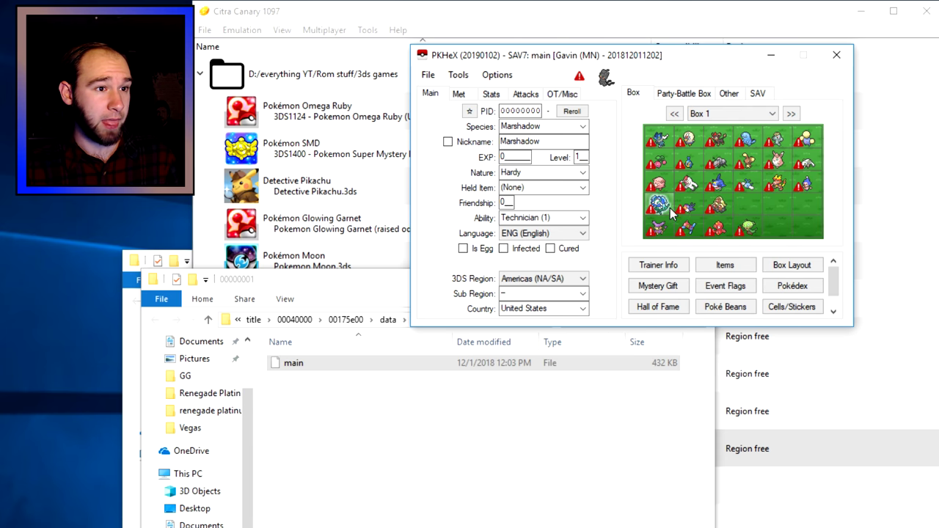
Show the party of six, led by the level 69 Scyther, and open its slot options.
click(697, 97)
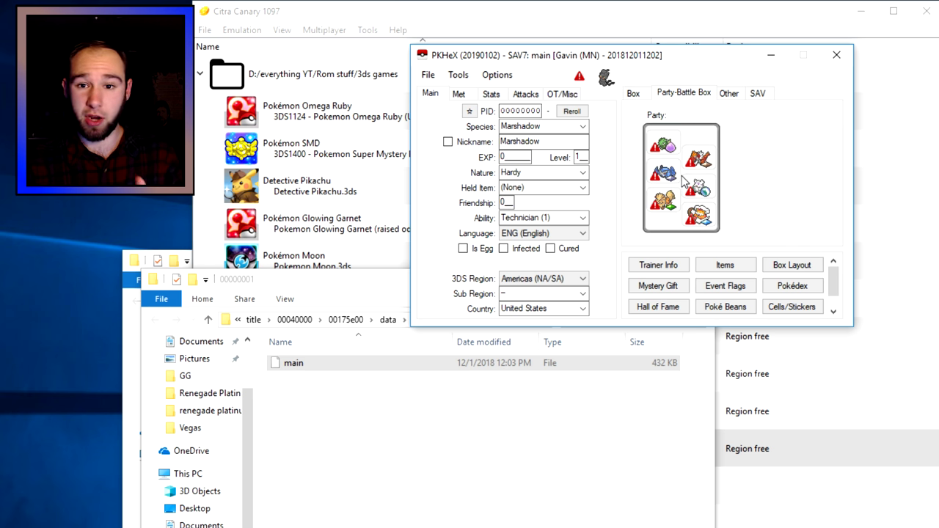
mouse_move(664, 146)
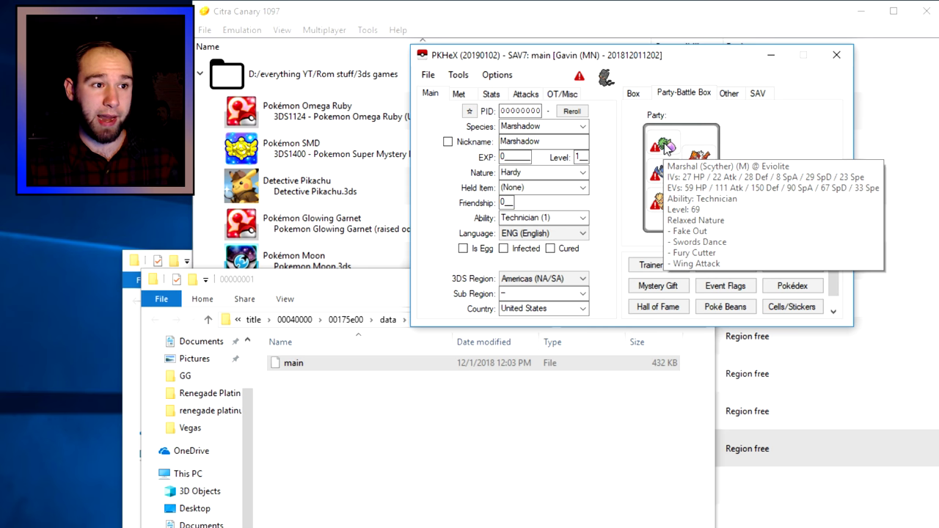
right_click(665, 146)
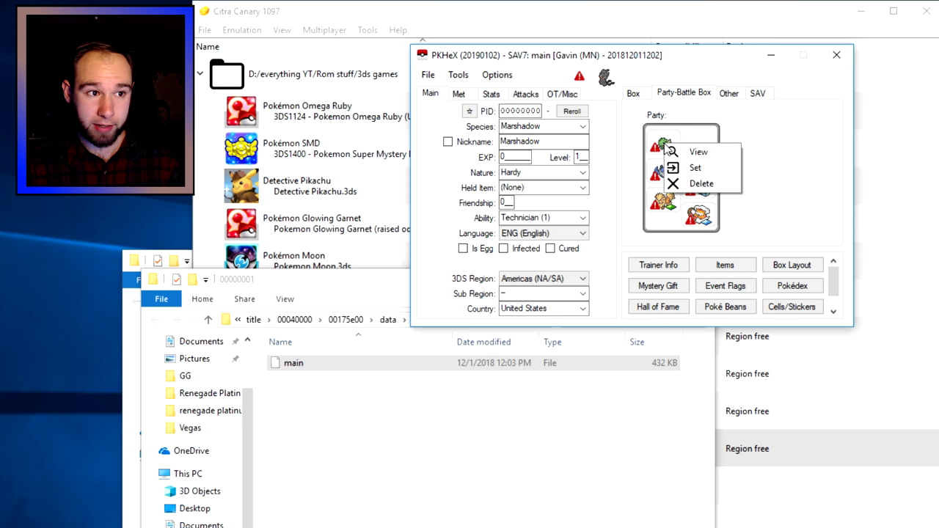
Load the Scyther into the editor and view its met data: Moon, Lush Jungle, Great Ball, level 19.
click(696, 153)
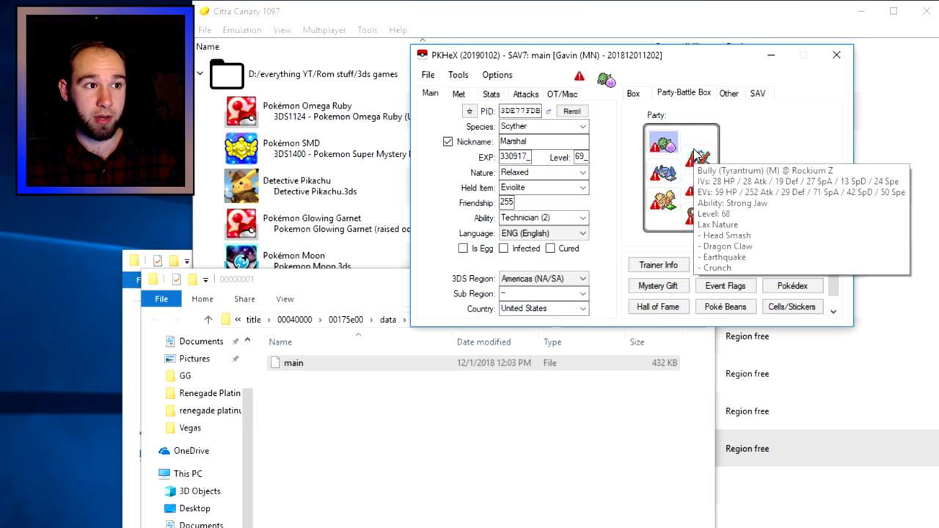
click(469, 97)
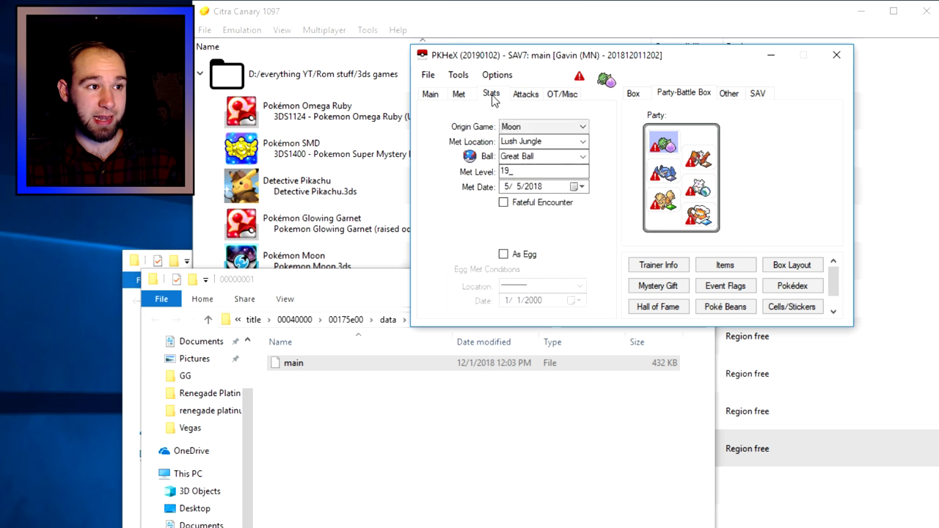
click(491, 95)
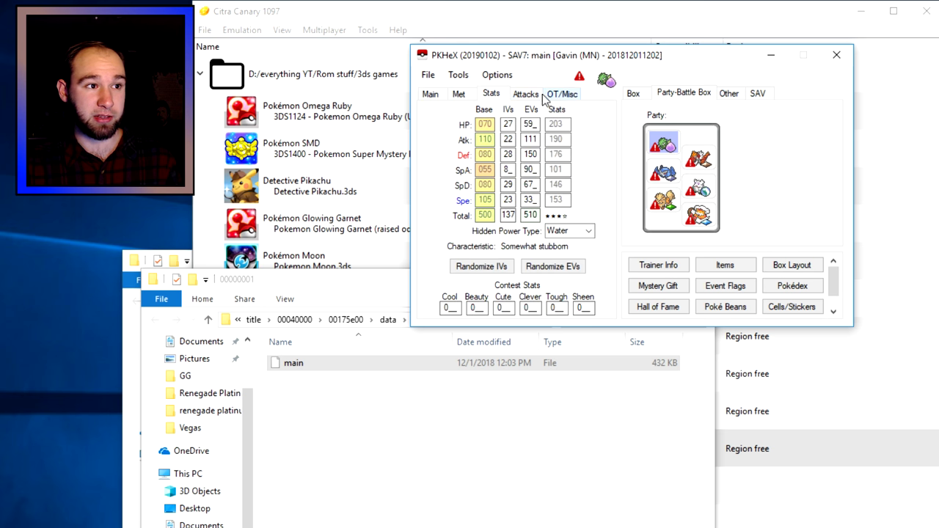
click(438, 98)
click(586, 126)
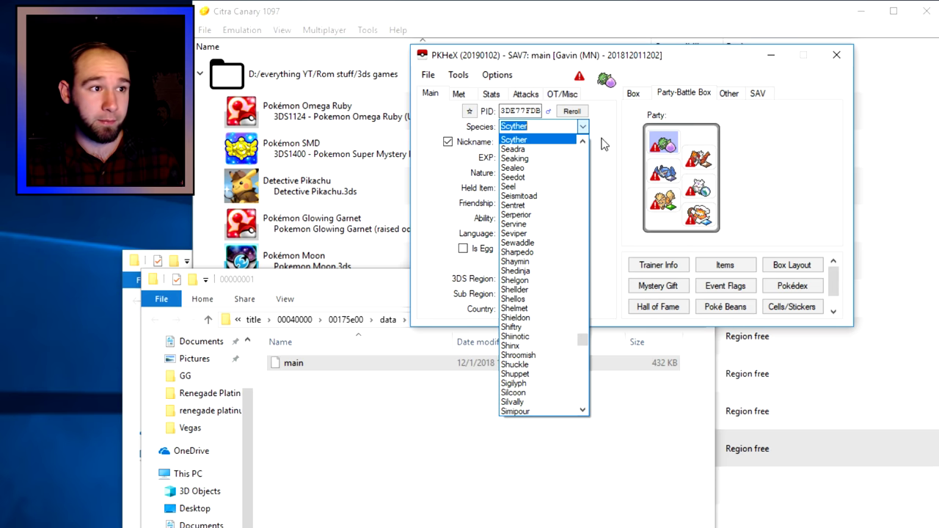
click(567, 144)
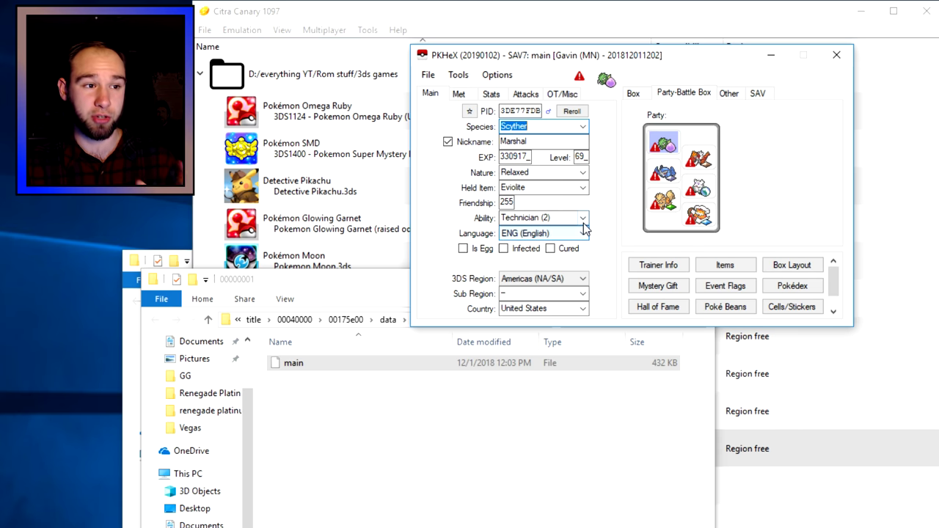
click(463, 97)
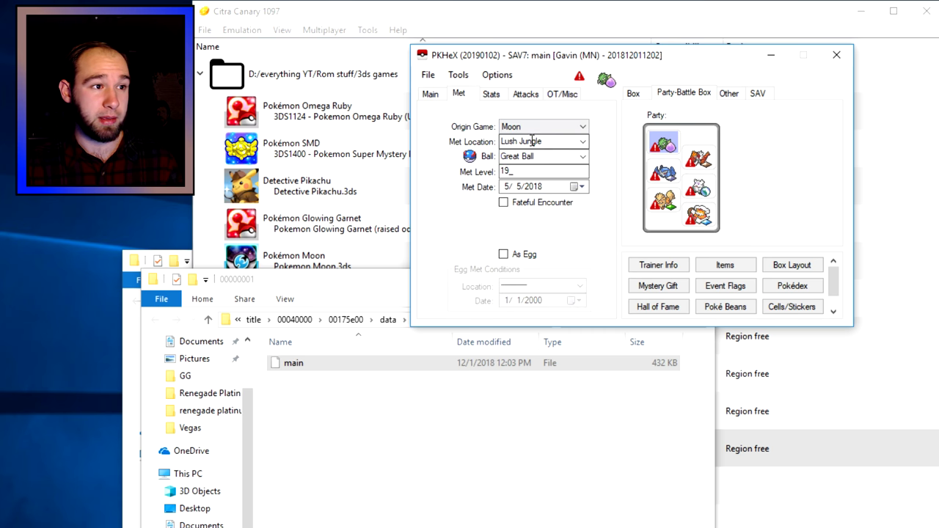
Check the Scyther's Moon origin and stats, then list its moves: Fake Out, Swords Dance, Fury Cutter, Wing Attack.
click(582, 126)
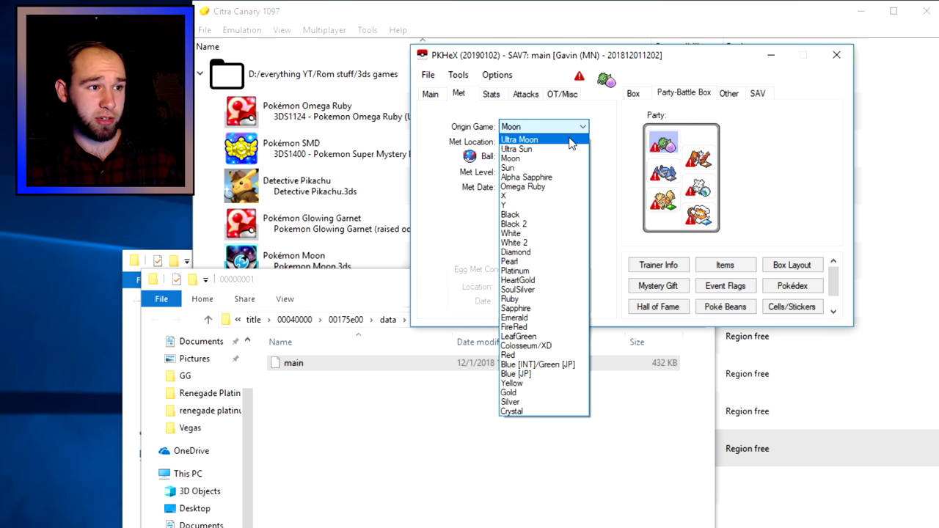
click(597, 160)
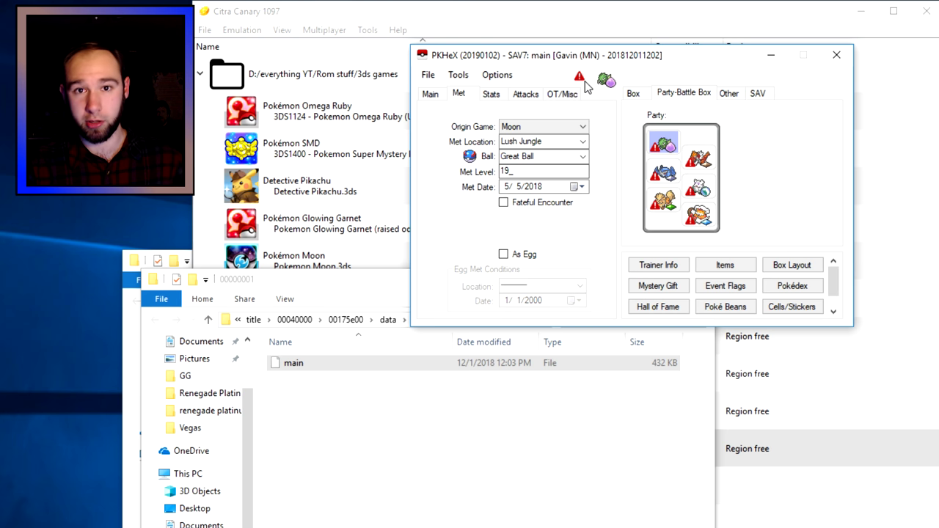
click(499, 93)
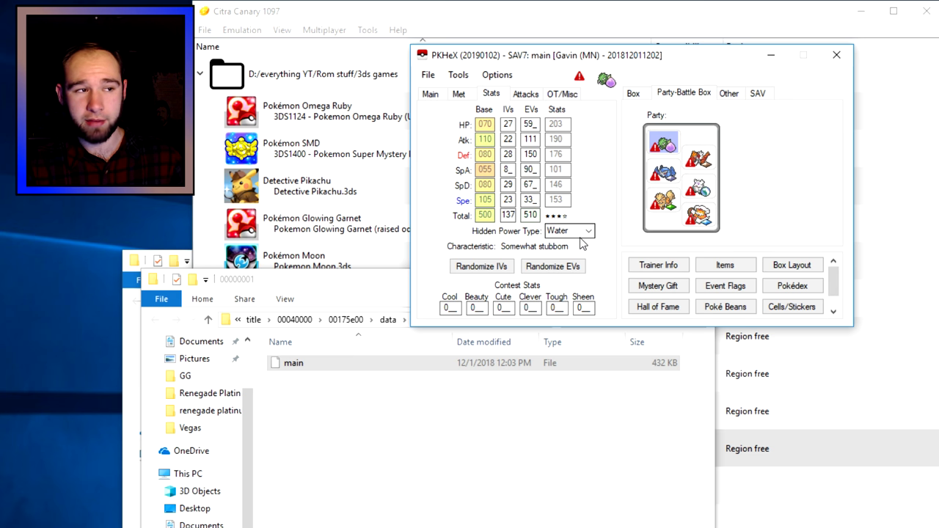
click(525, 94)
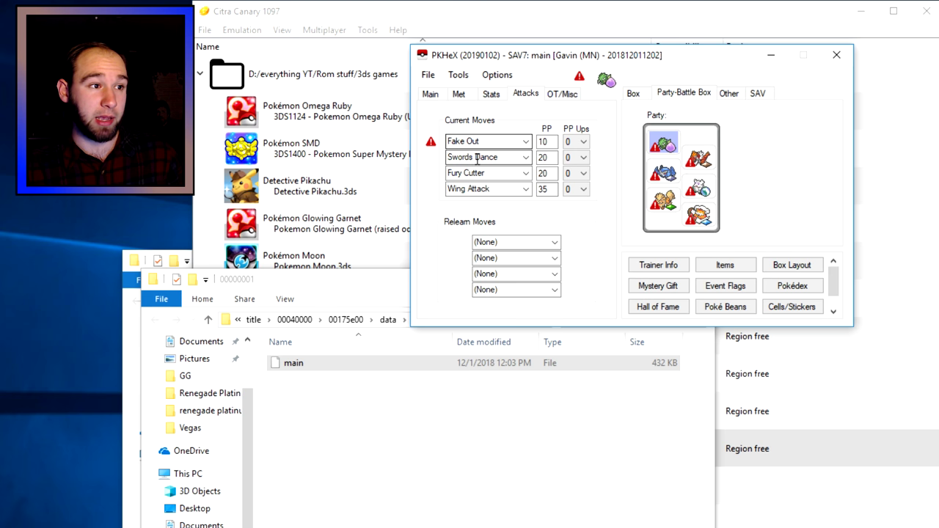
Display the Scyther's OT/Misc details, including trainer IDs and OT name.
click(566, 94)
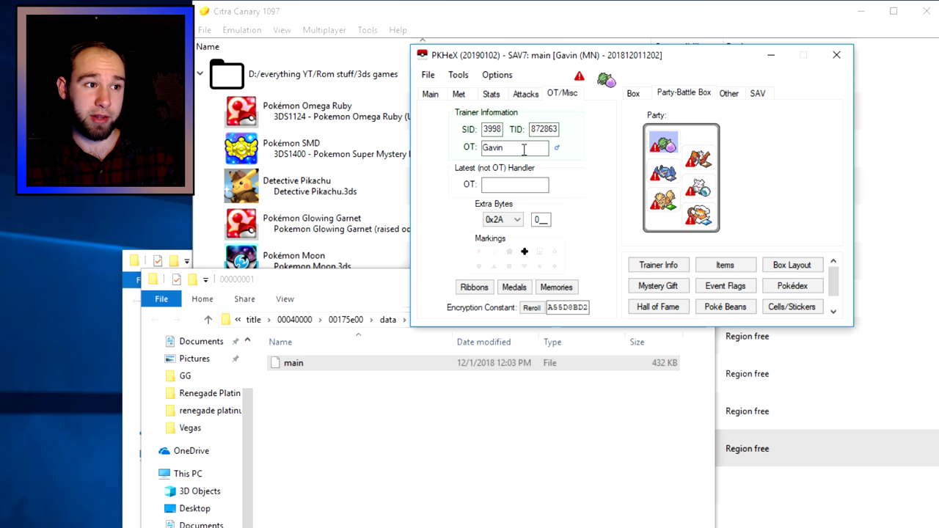
mouse_move(554, 126)
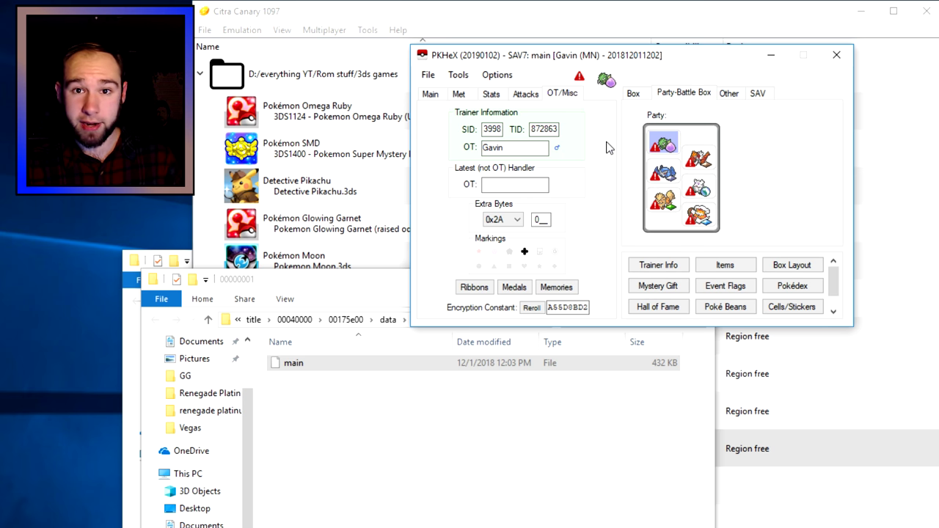
Write the Scyther back to slot 1 and overwrite the Tyrantrum 'Bully' in slot 2 with it.
right_click(667, 150)
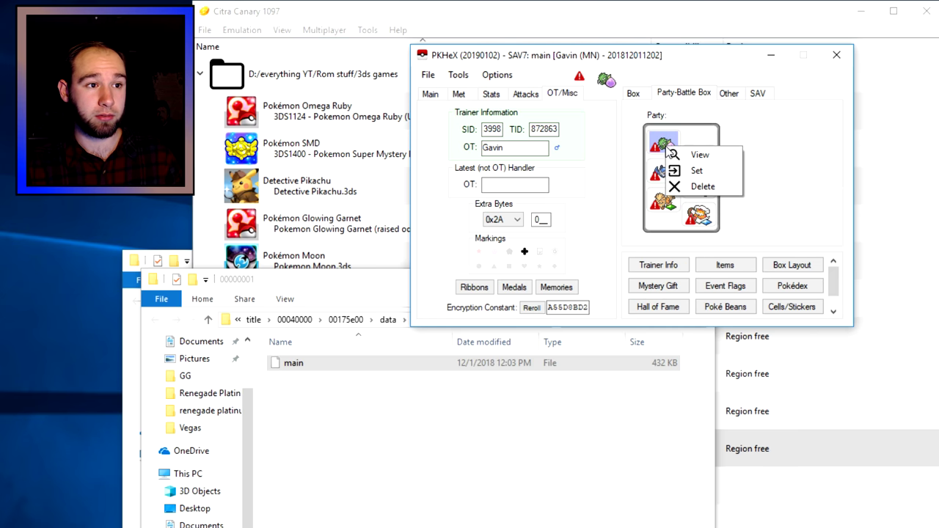
click(697, 173)
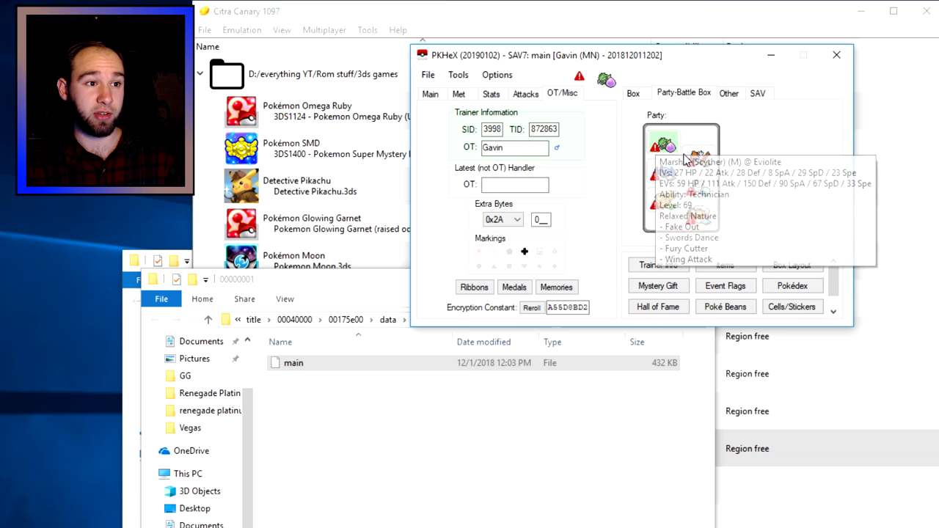
mouse_move(703, 162)
mouse_move(664, 147)
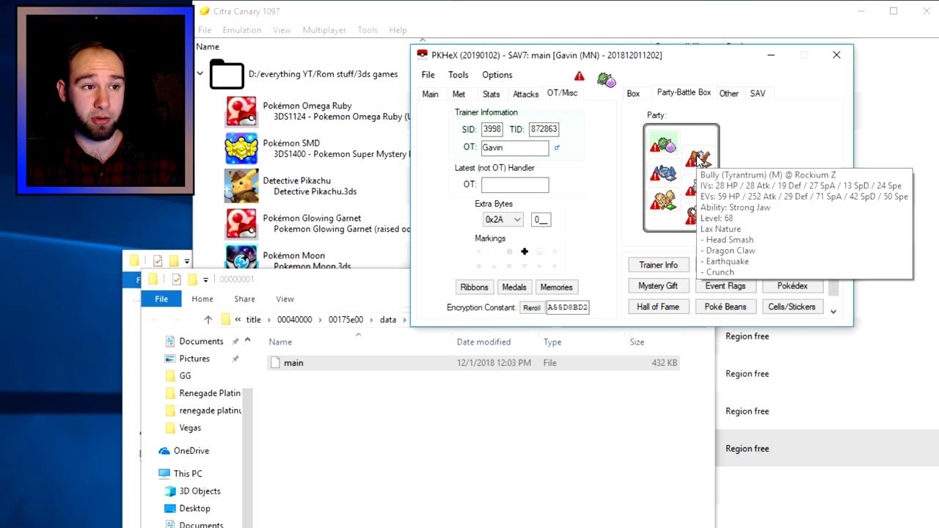
right_click(697, 158)
click(723, 180)
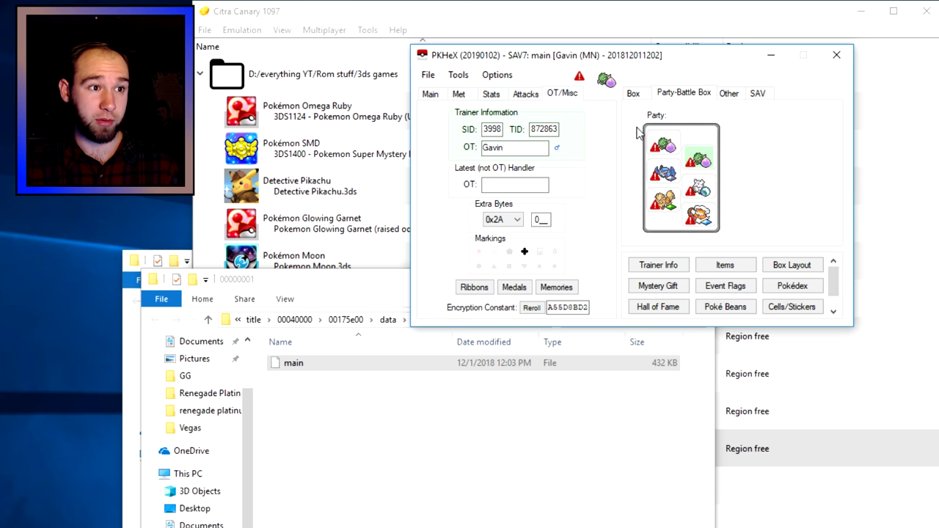
Load the first Scyther, swap its second move Swords Dance for Sweet Scent, and save it to slot 1.
mouse_move(662, 146)
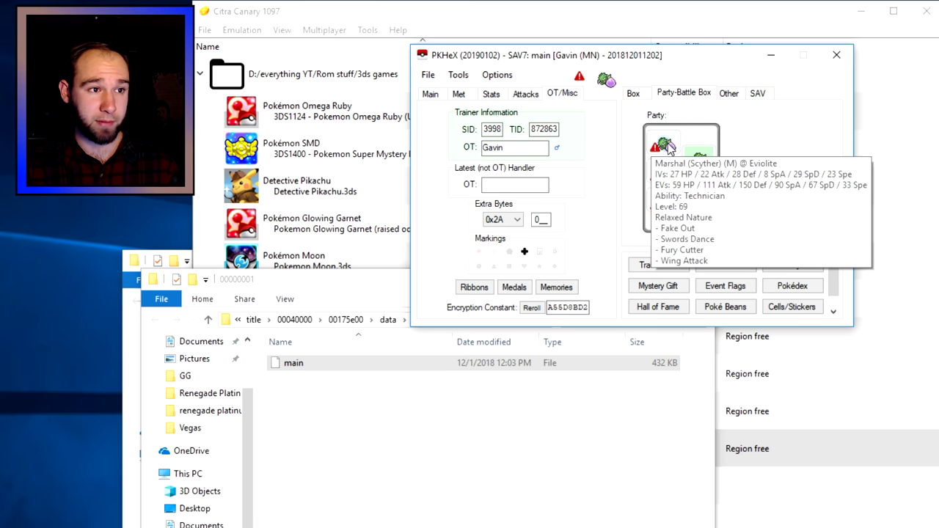
right_click(663, 145)
click(690, 151)
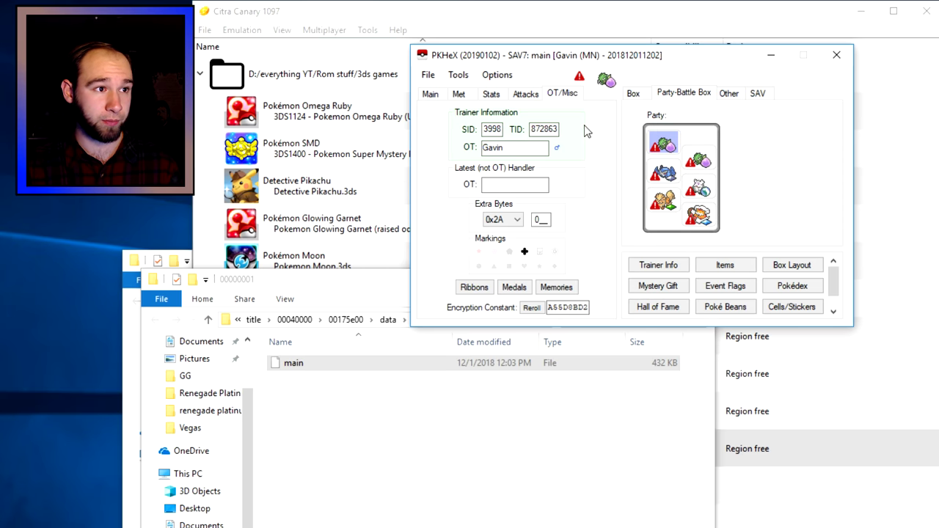
click(525, 94)
click(527, 157)
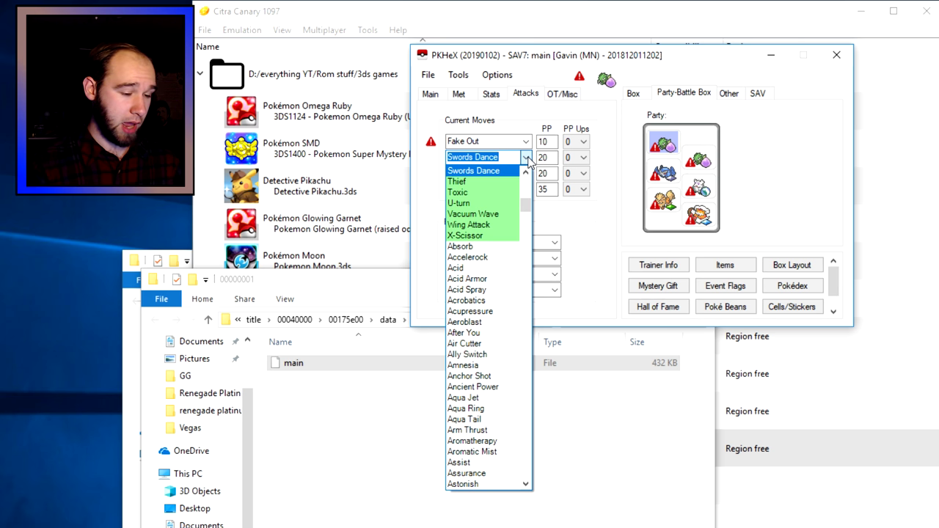
scroll(485, 226, up, 5)
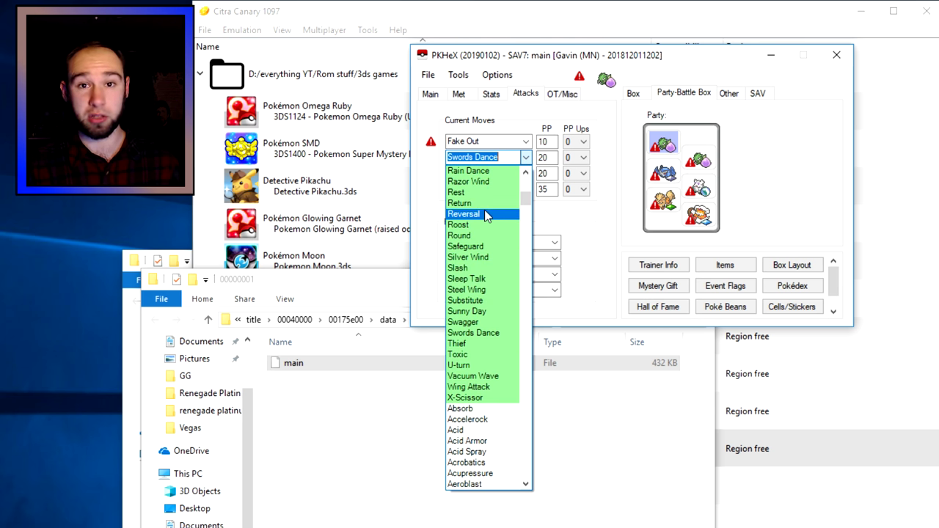
scroll(495, 304, down, 3)
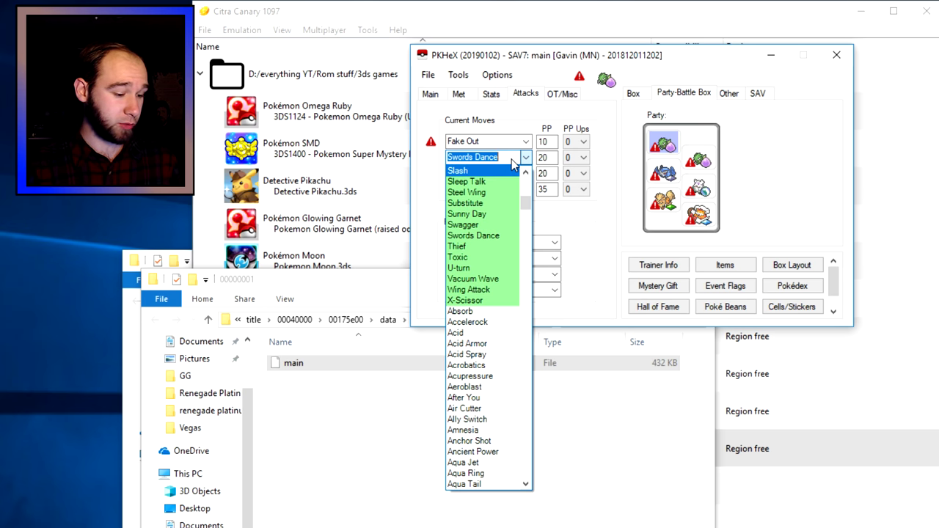
text(Swagger)
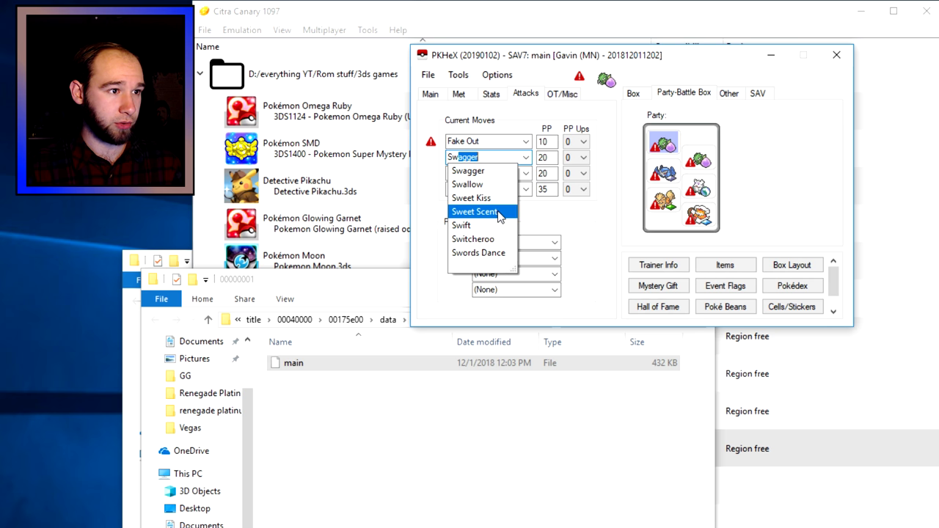
key(Return)
right_click(672, 140)
click(701, 163)
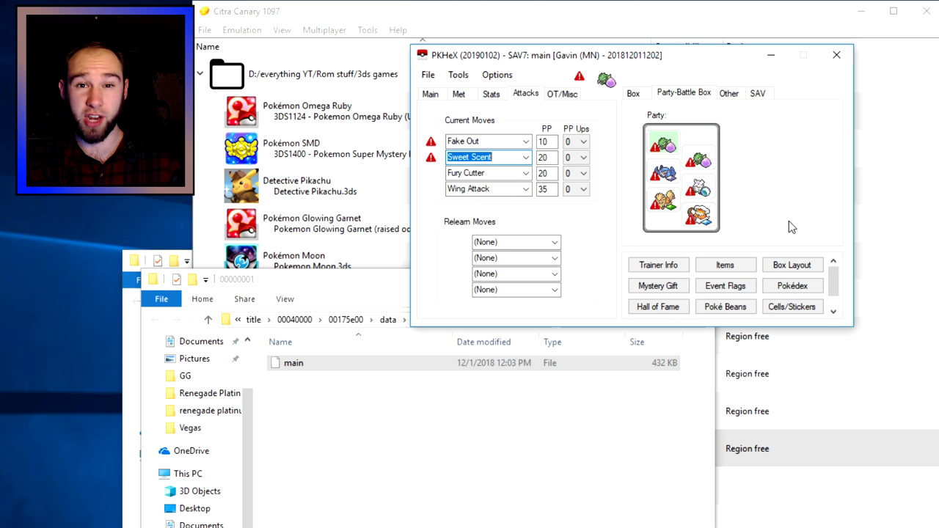
In the Inventory Editor, raise the Rare Candy count from 1 to 999 and save.
click(731, 270)
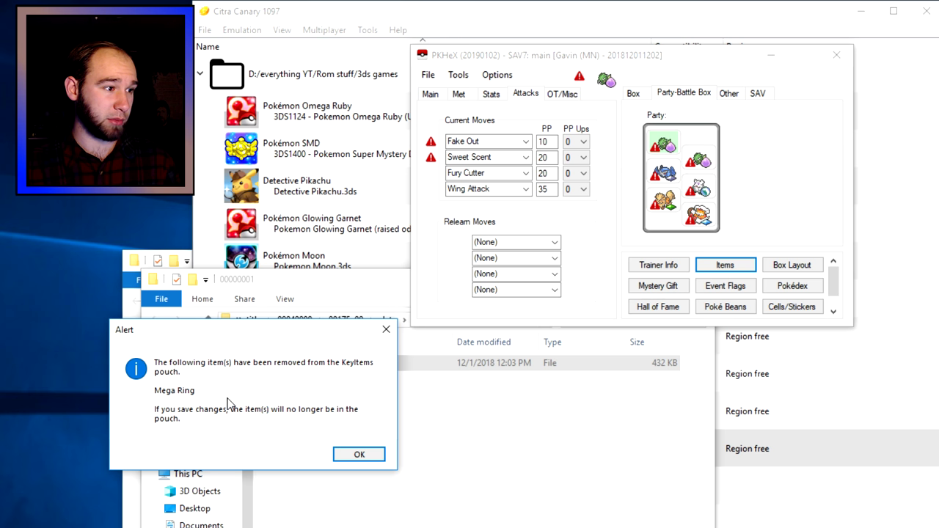
click(355, 456)
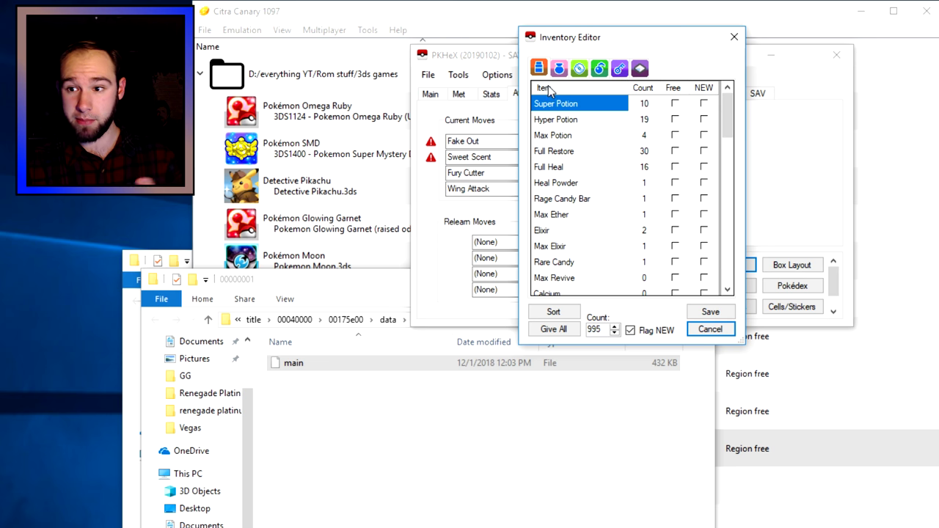
click(568, 264)
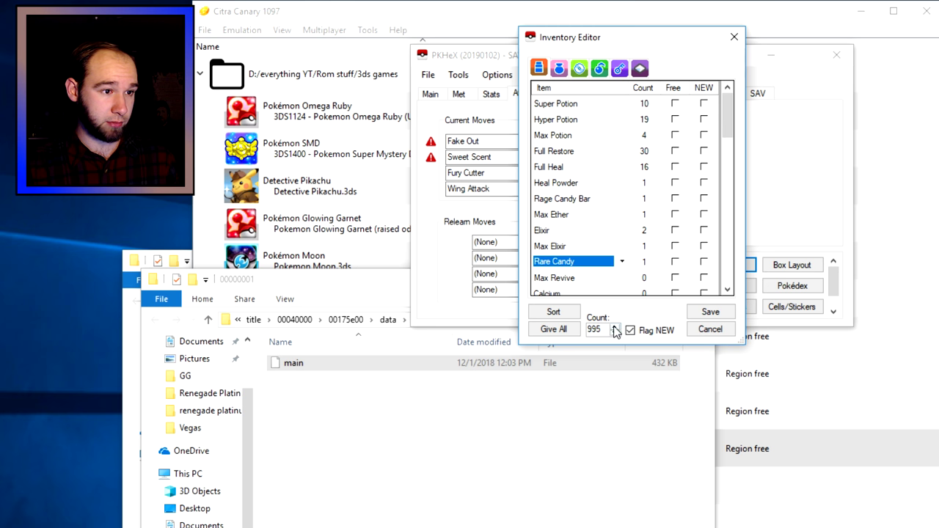
click(645, 262)
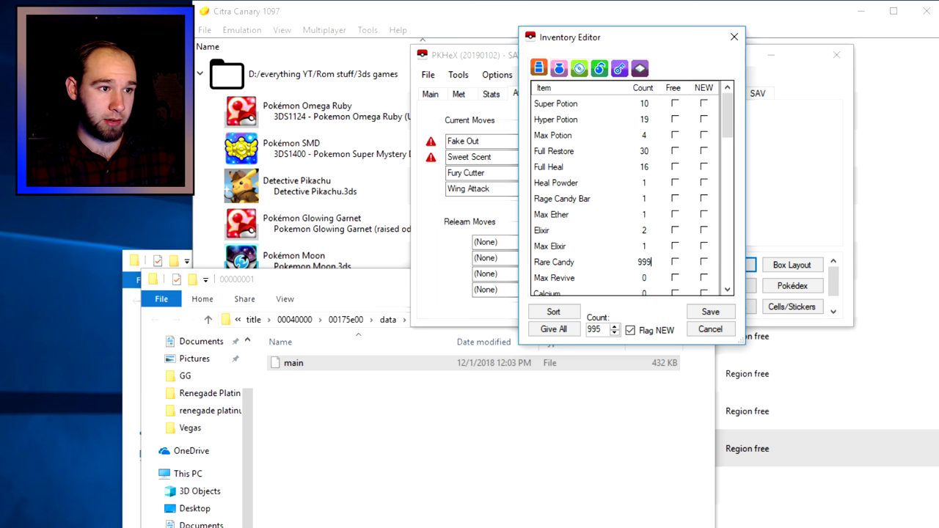
click(708, 313)
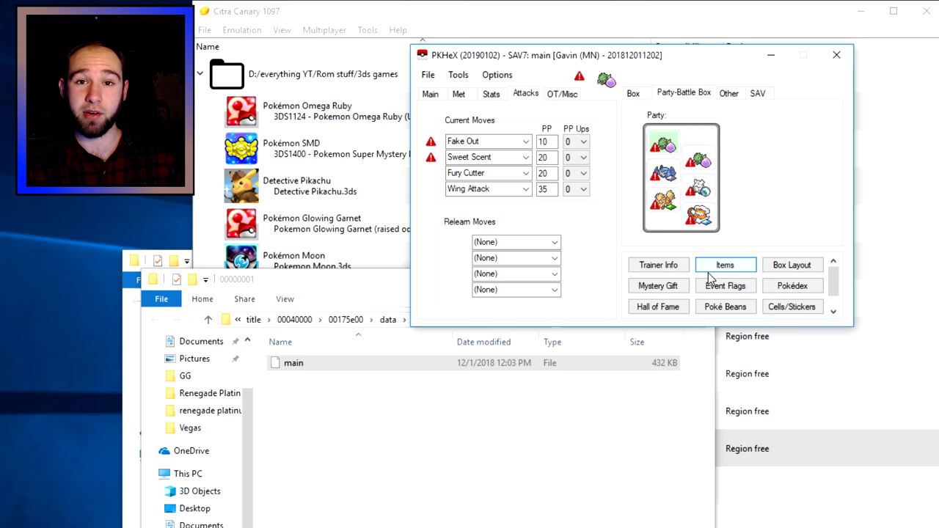
Give every item in the bag at a count of 995.
click(725, 266)
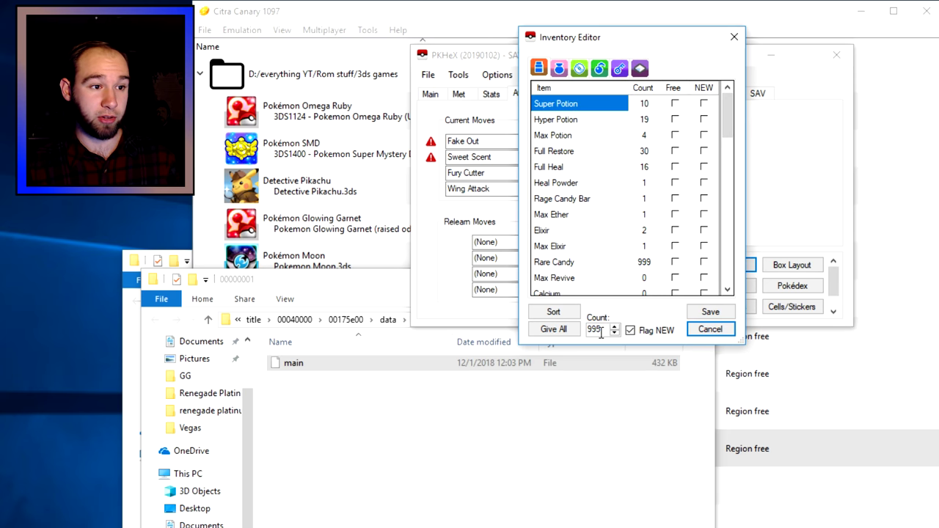
click(559, 330)
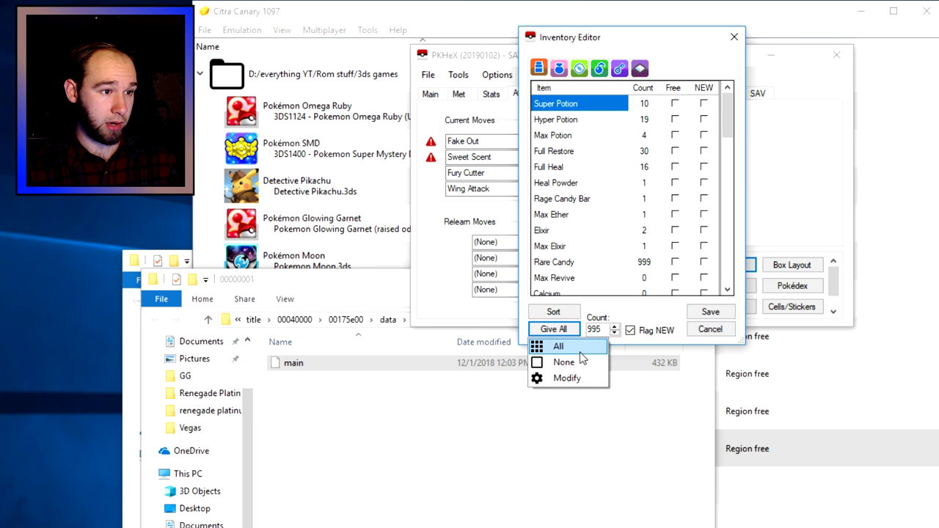
click(578, 348)
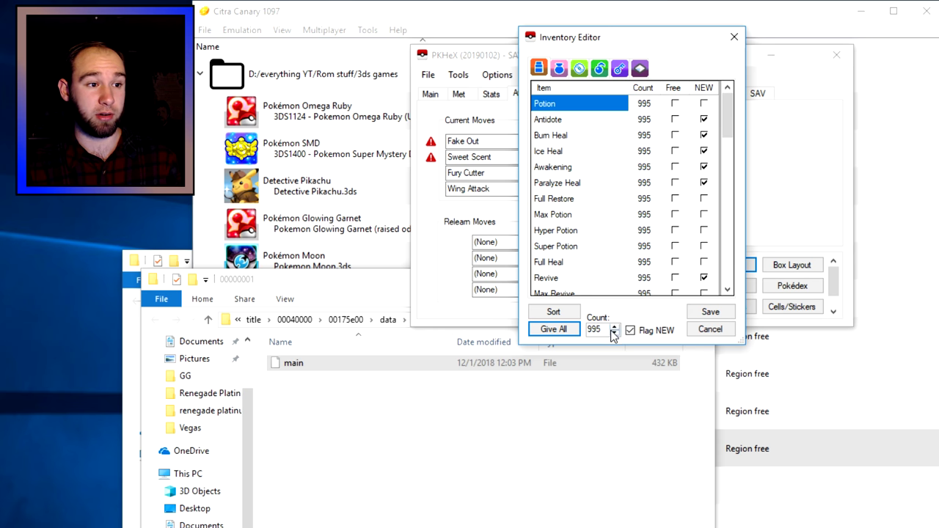
scroll(631, 179, down, 20)
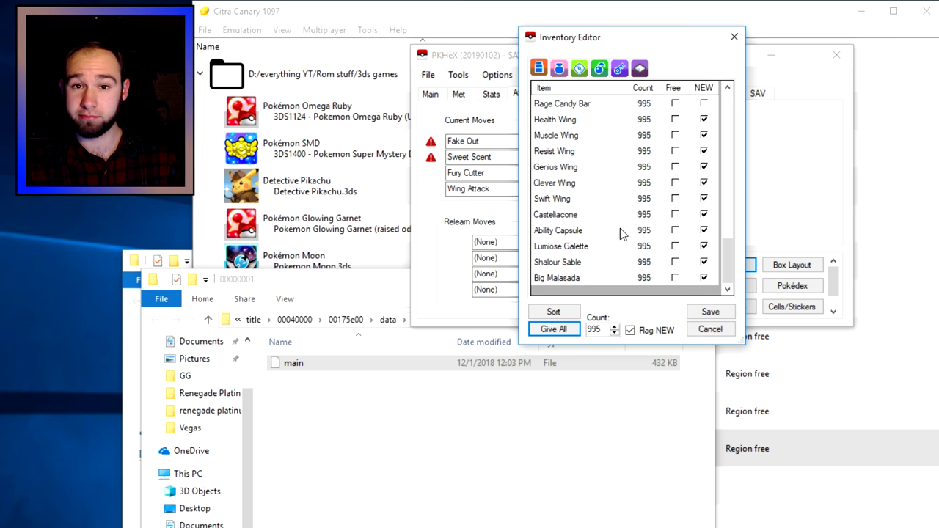
scroll(621, 227, up, 15)
Check the Key Items and Z-Crystal pockets, then close the Inventory Editor.
click(620, 68)
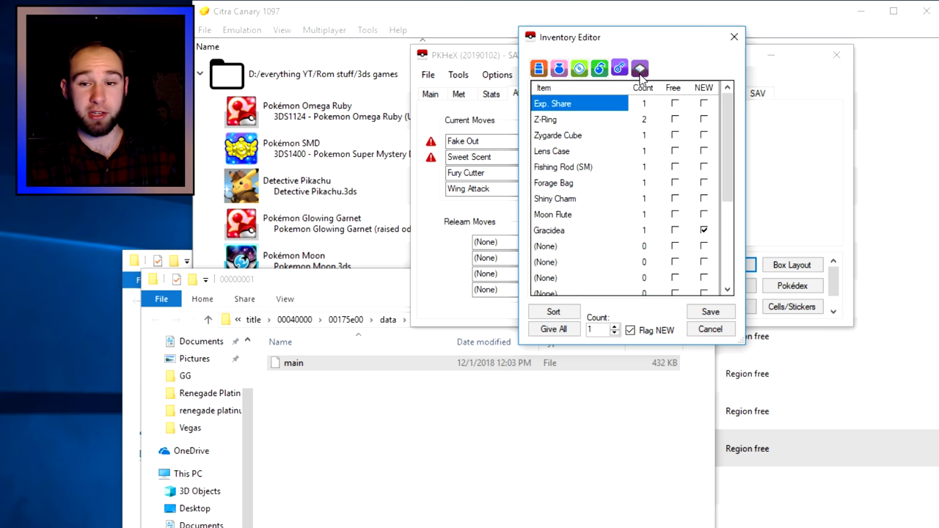
click(640, 69)
click(620, 69)
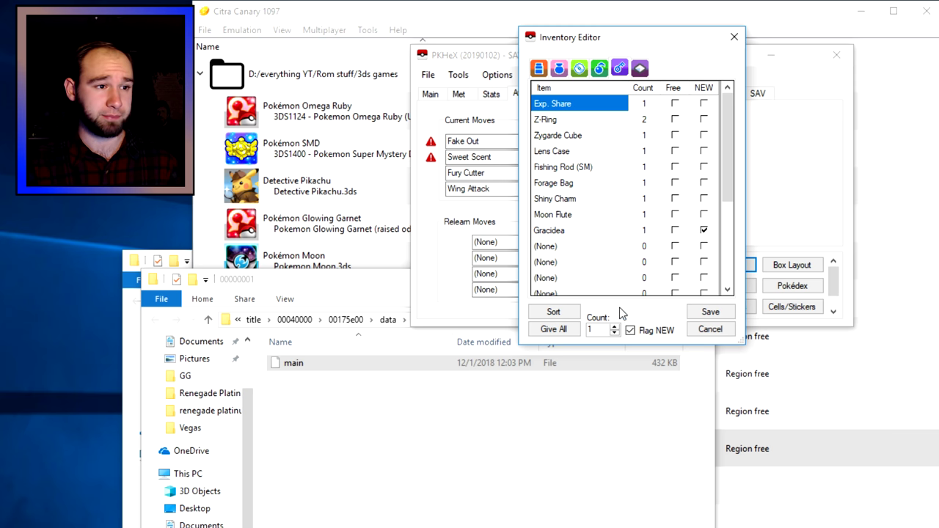
click(697, 328)
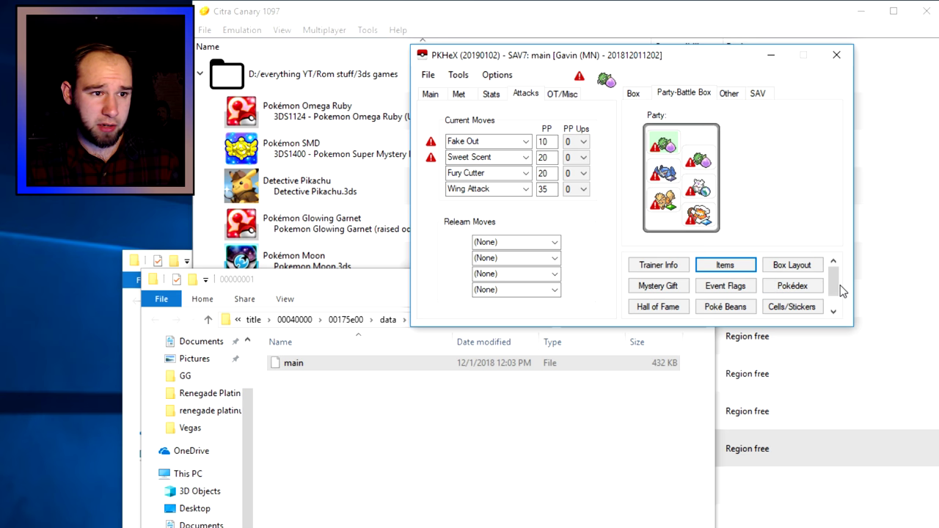
Scroll the lower button panel down and back up.
scroll(791, 293, down, 1)
scroll(775, 308, up, 1)
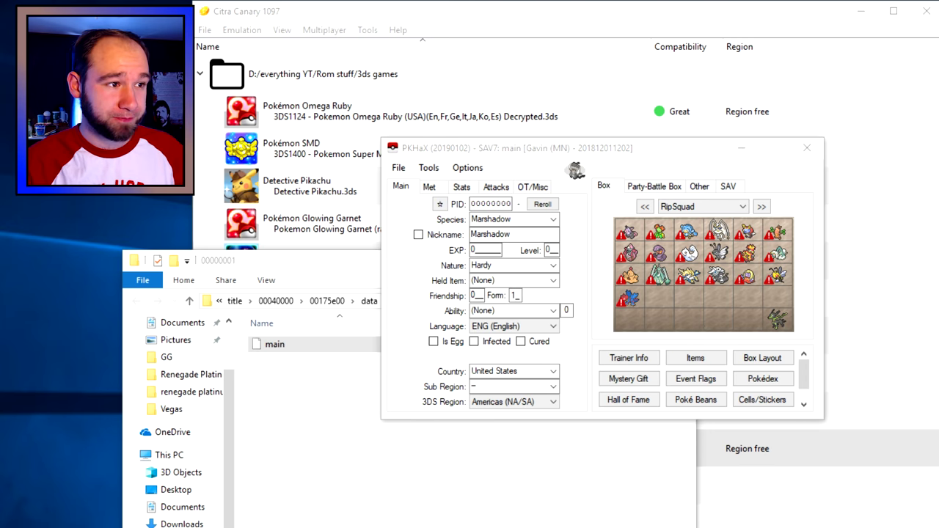
Export the save as main into Citra's 00000001 folder, replacing the existing file.
click(459, 150)
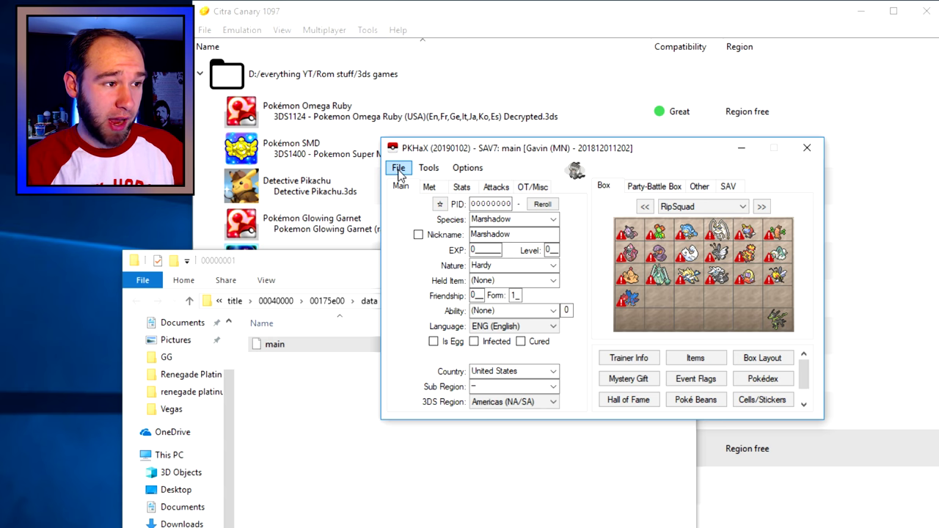
click(397, 170)
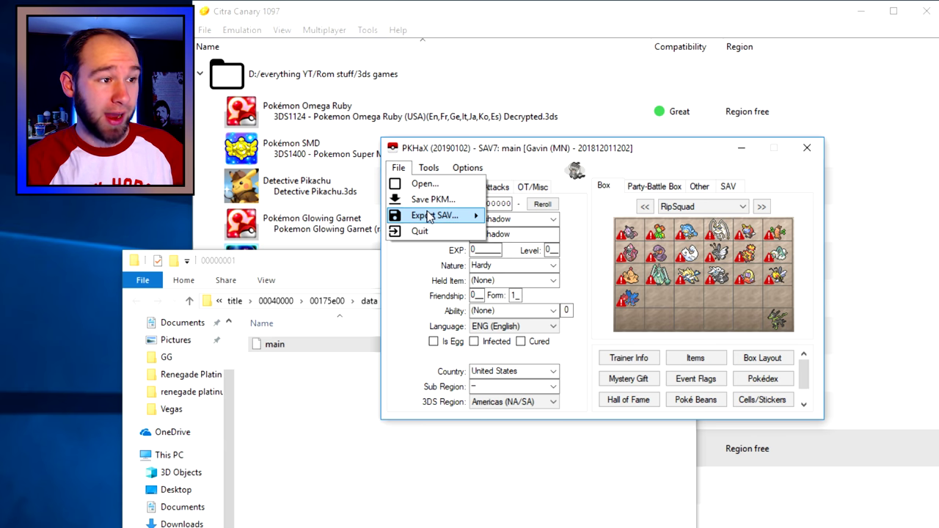
mouse_move(431, 217)
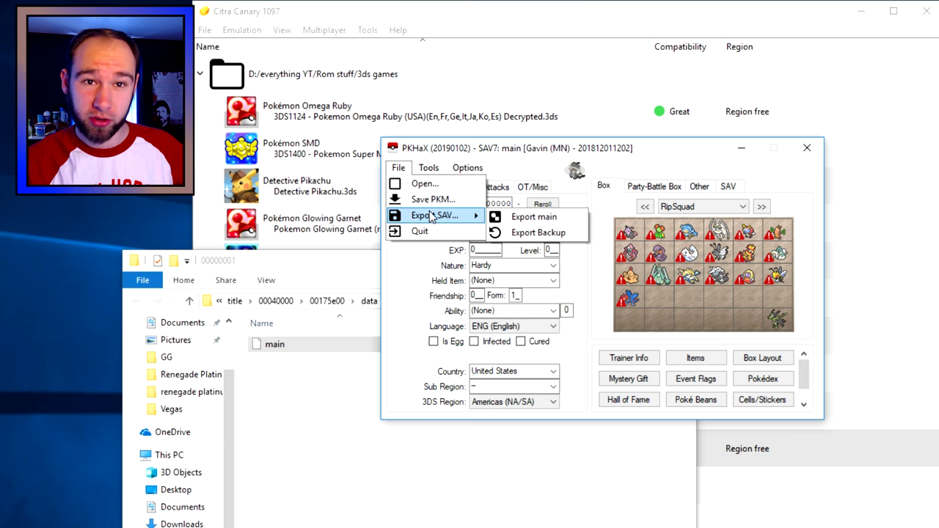
click(508, 216)
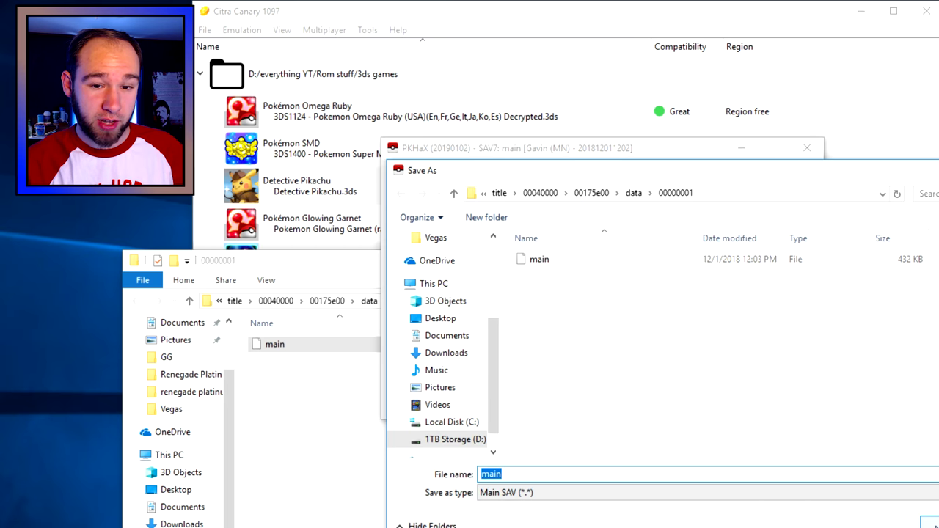
drag(700, 174, 552, 103)
click(687, 453)
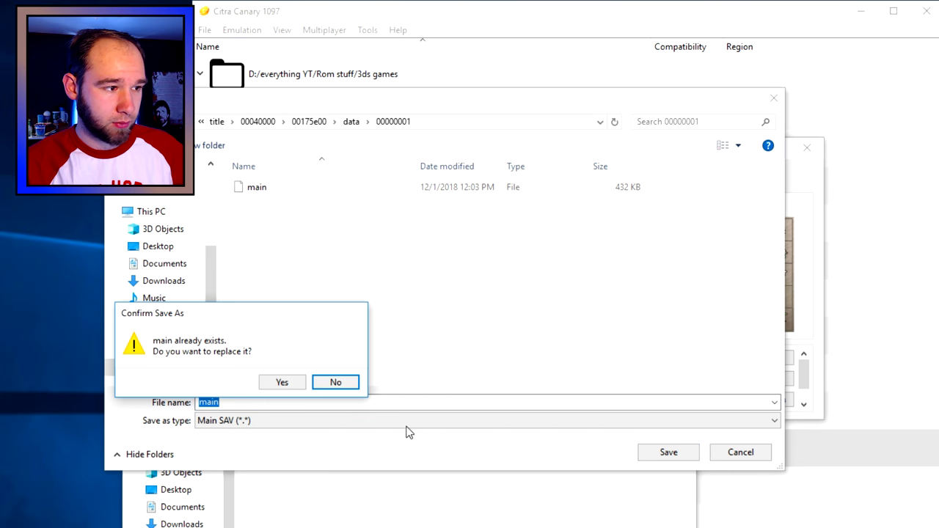
click(282, 382)
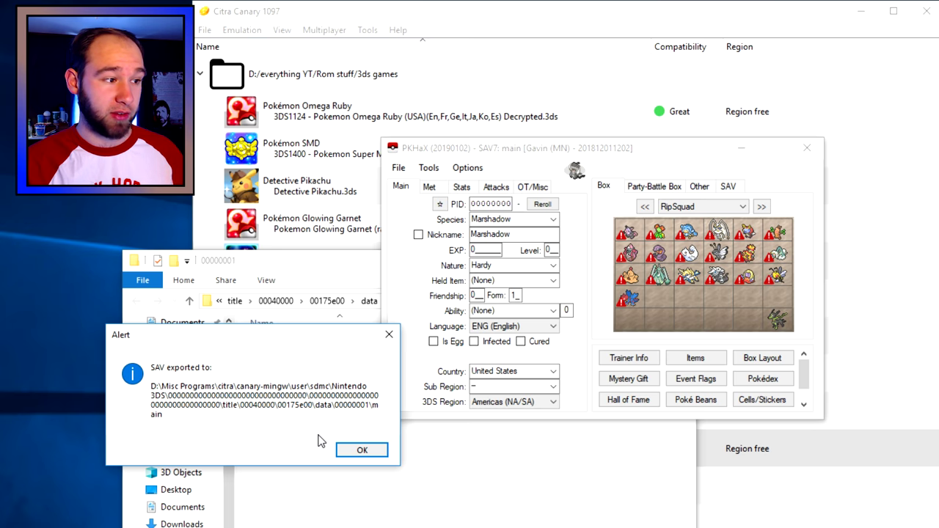
click(354, 450)
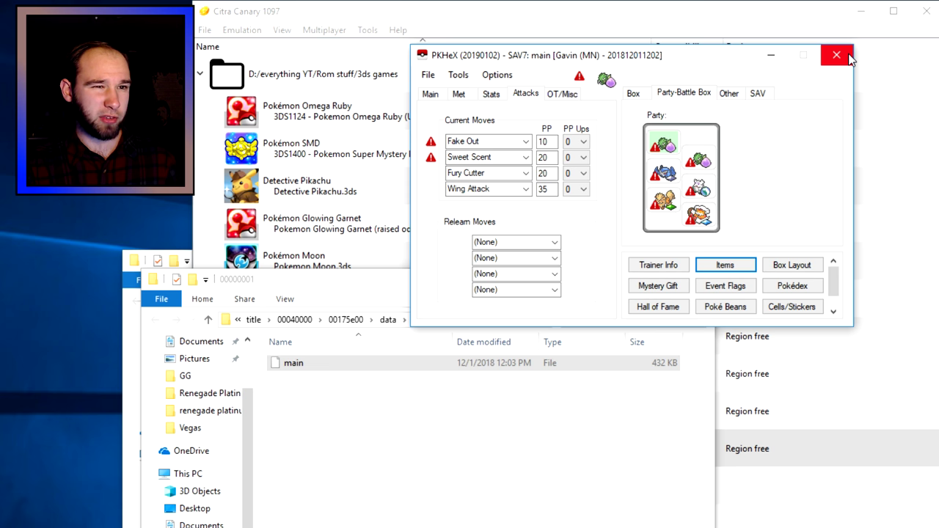
Close File Explorer and exit PKHeX, confirming the close.
click(668, 458)
click(704, 285)
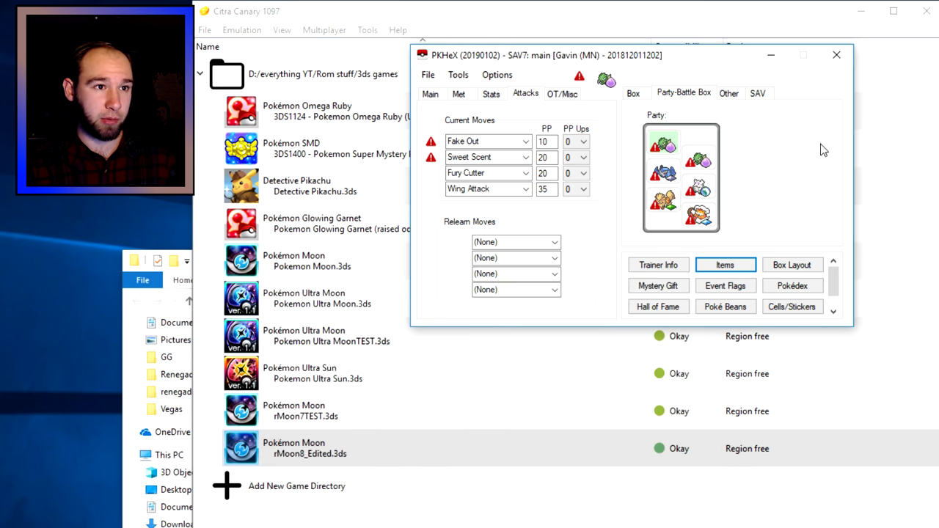
click(836, 55)
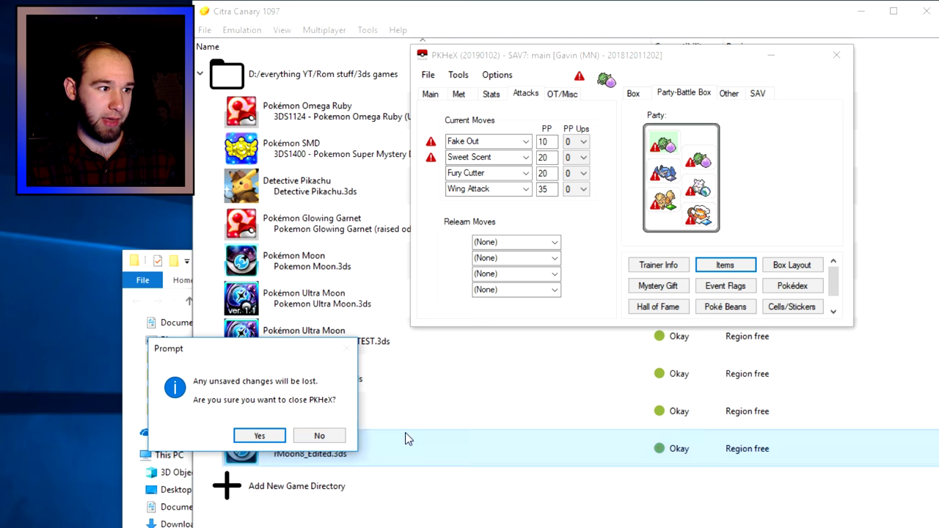
click(260, 436)
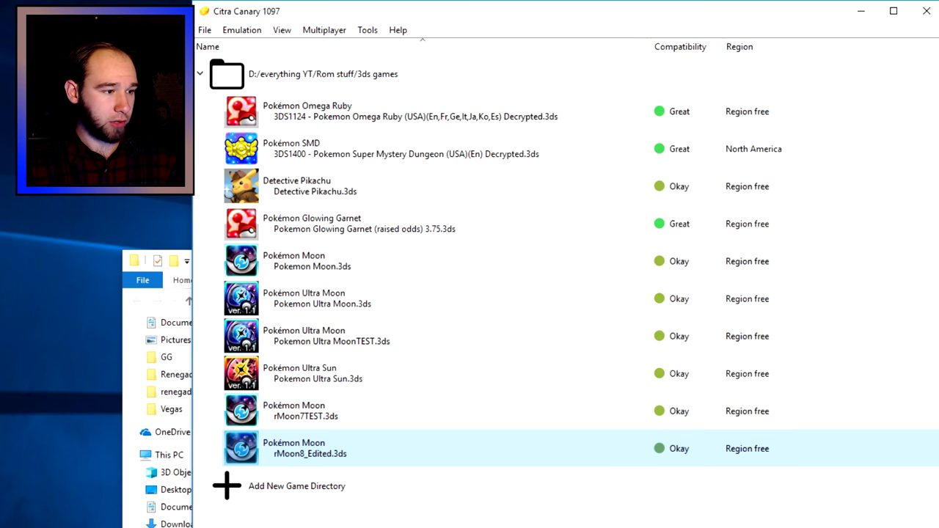
Switch to the everything YT folder window.
key(alt+Tab)
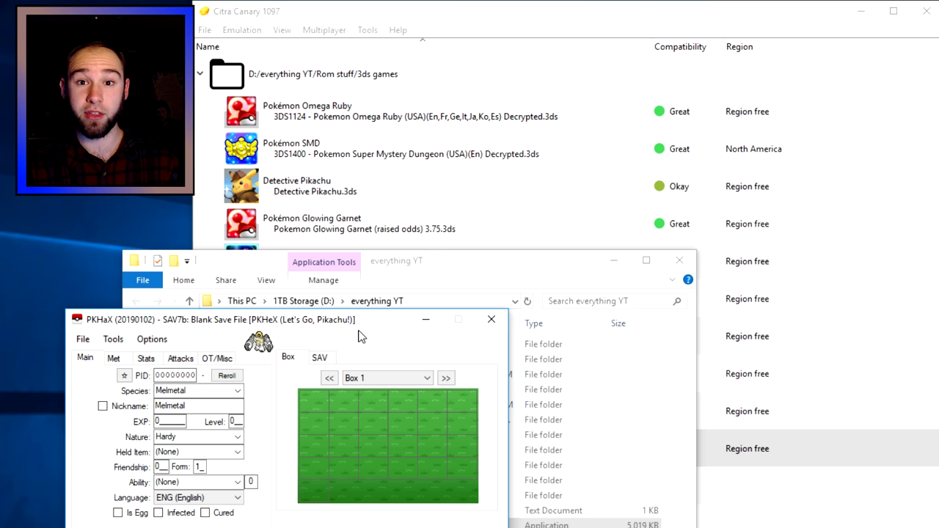
Open Glowing Garnet's extra data folder from Citra and drag its main save into PKHaX.
right_click(405, 230)
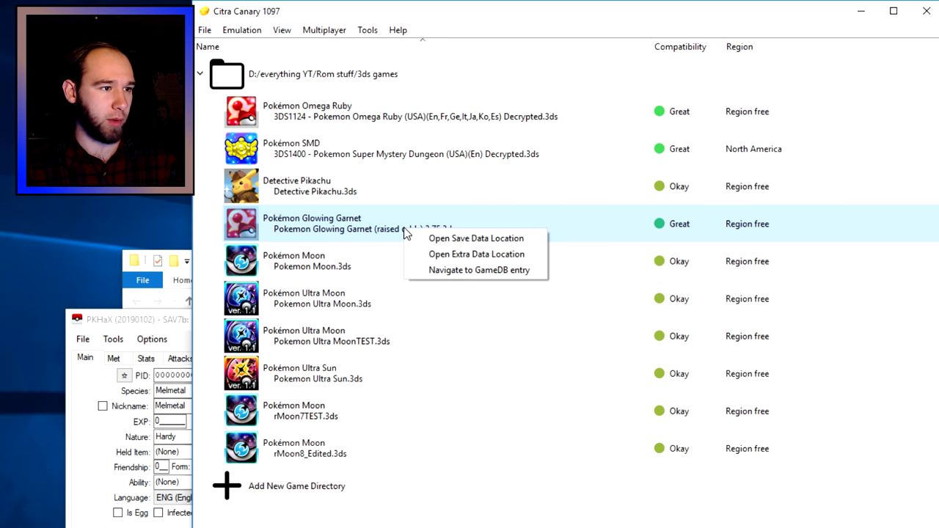
click(477, 254)
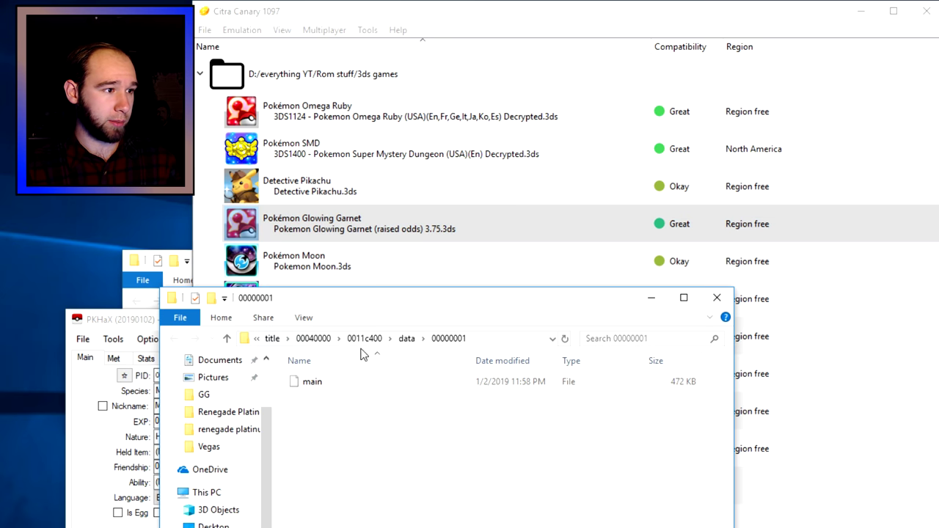
drag(356, 383, 298, 386)
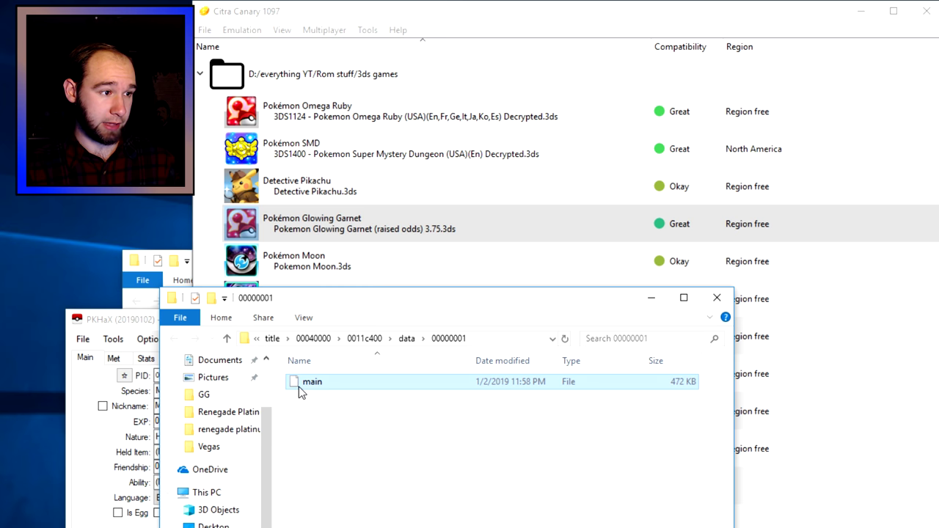
drag(244, 402, 146, 344)
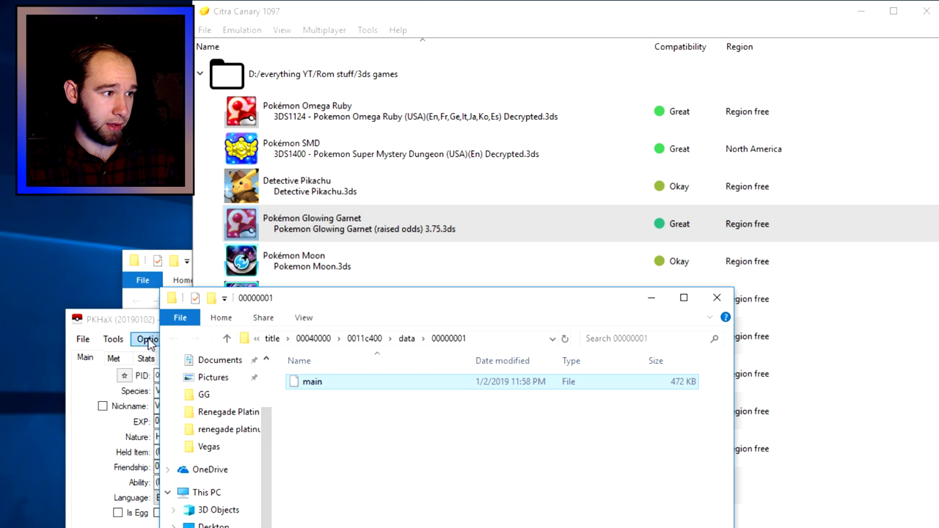
drag(345, 328, 446, 217)
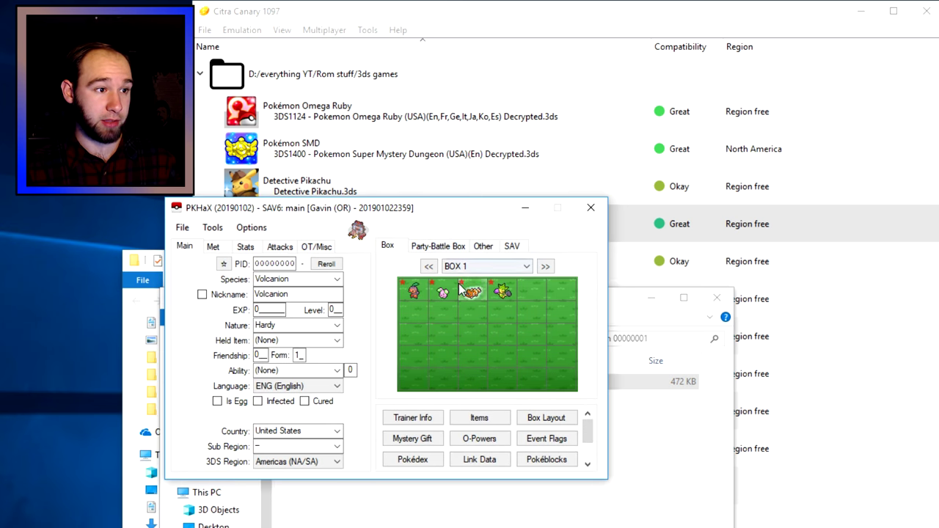